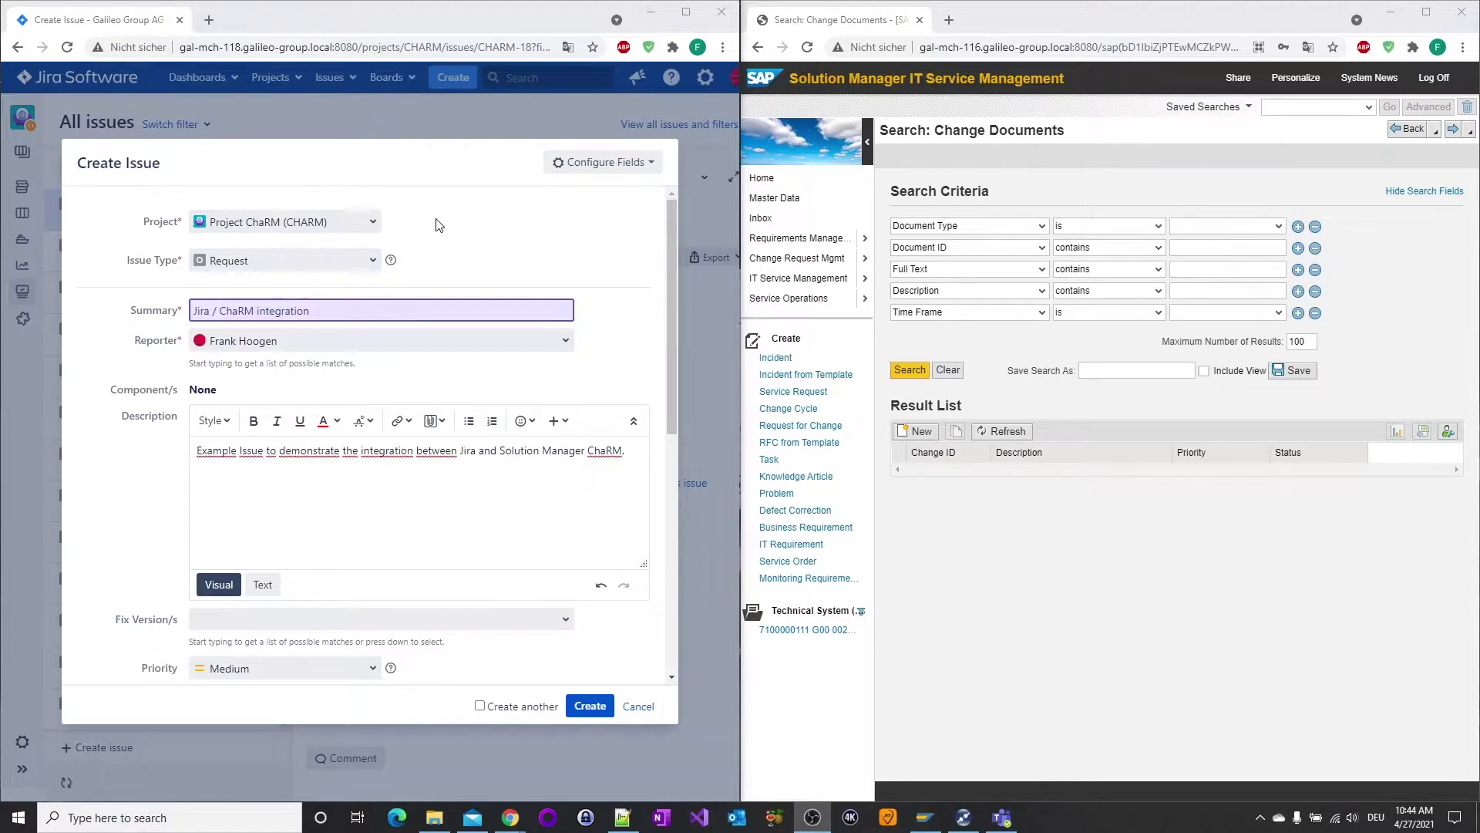
click(592, 709)
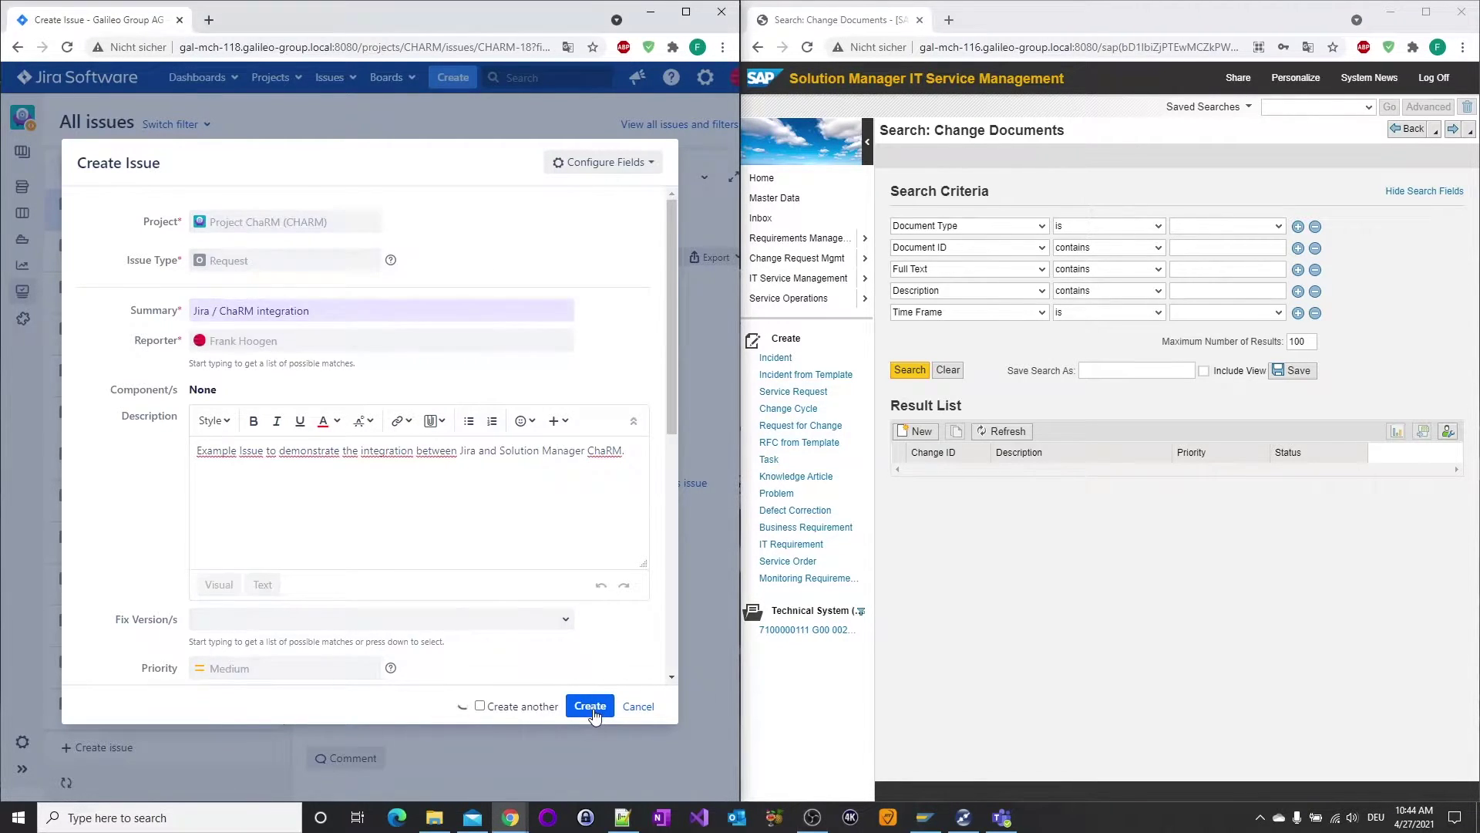
click(68, 48)
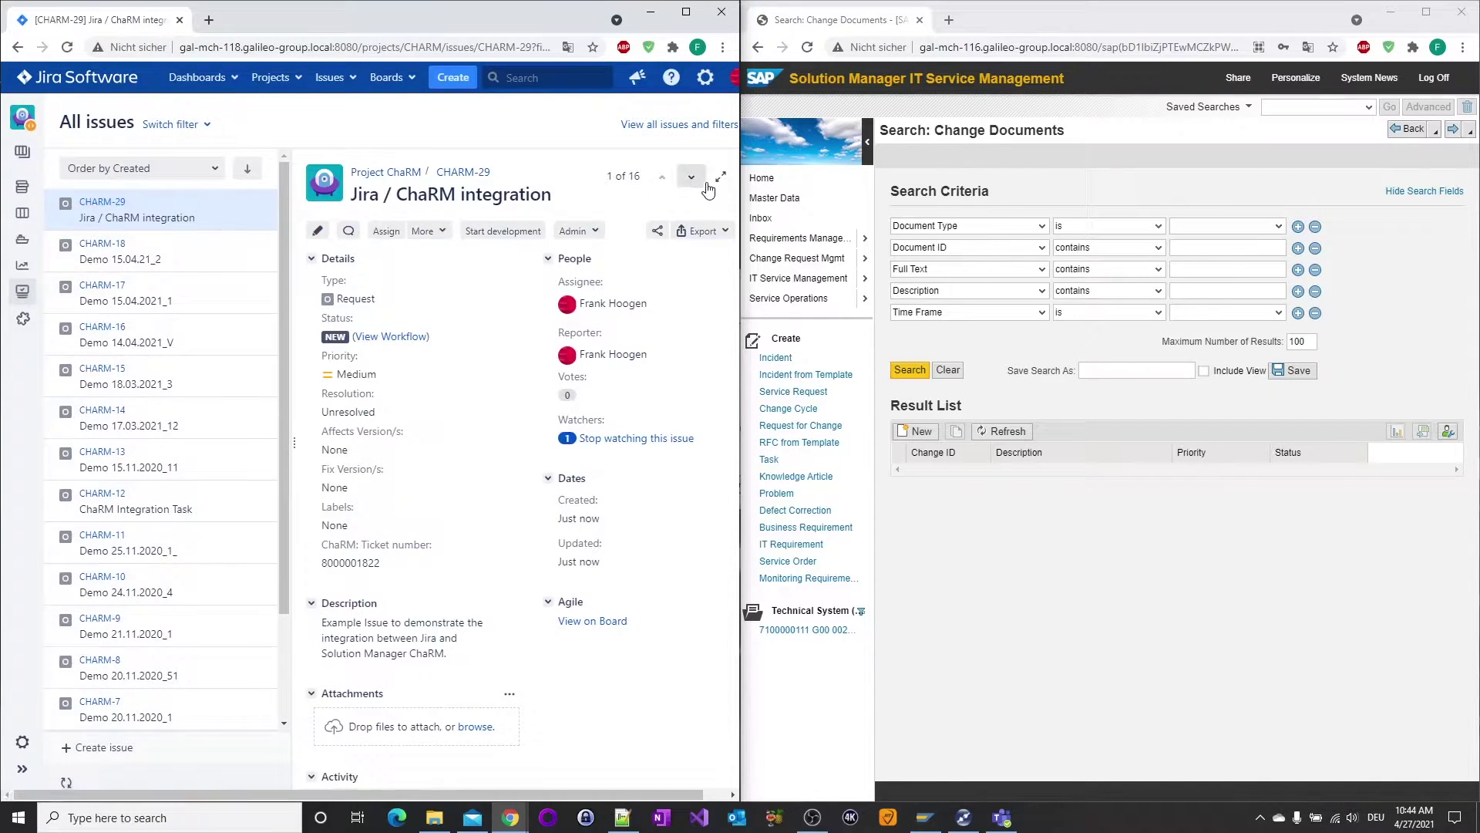
click(720, 178)
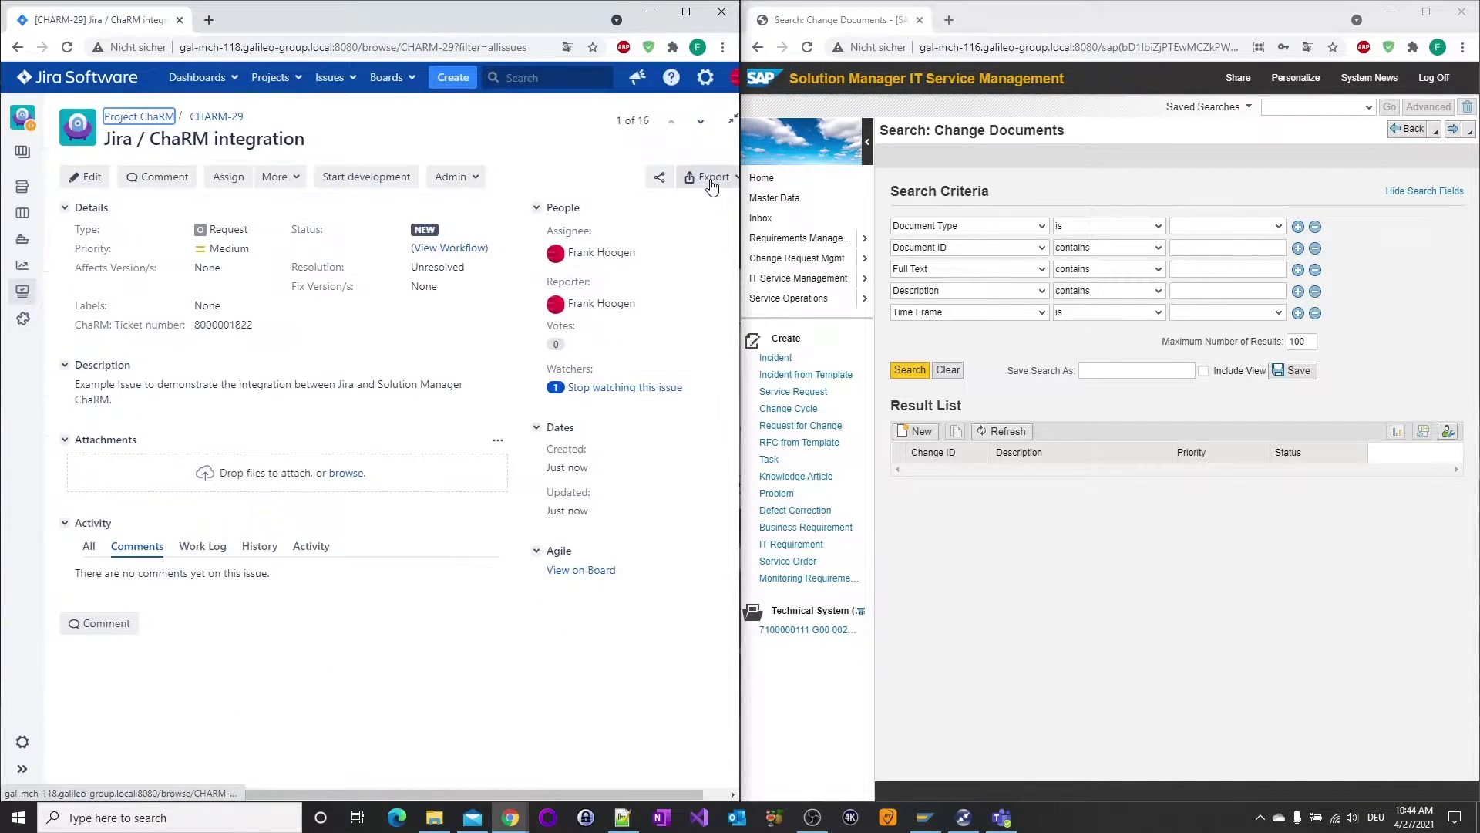
click(235, 324)
key(ctrl+c)
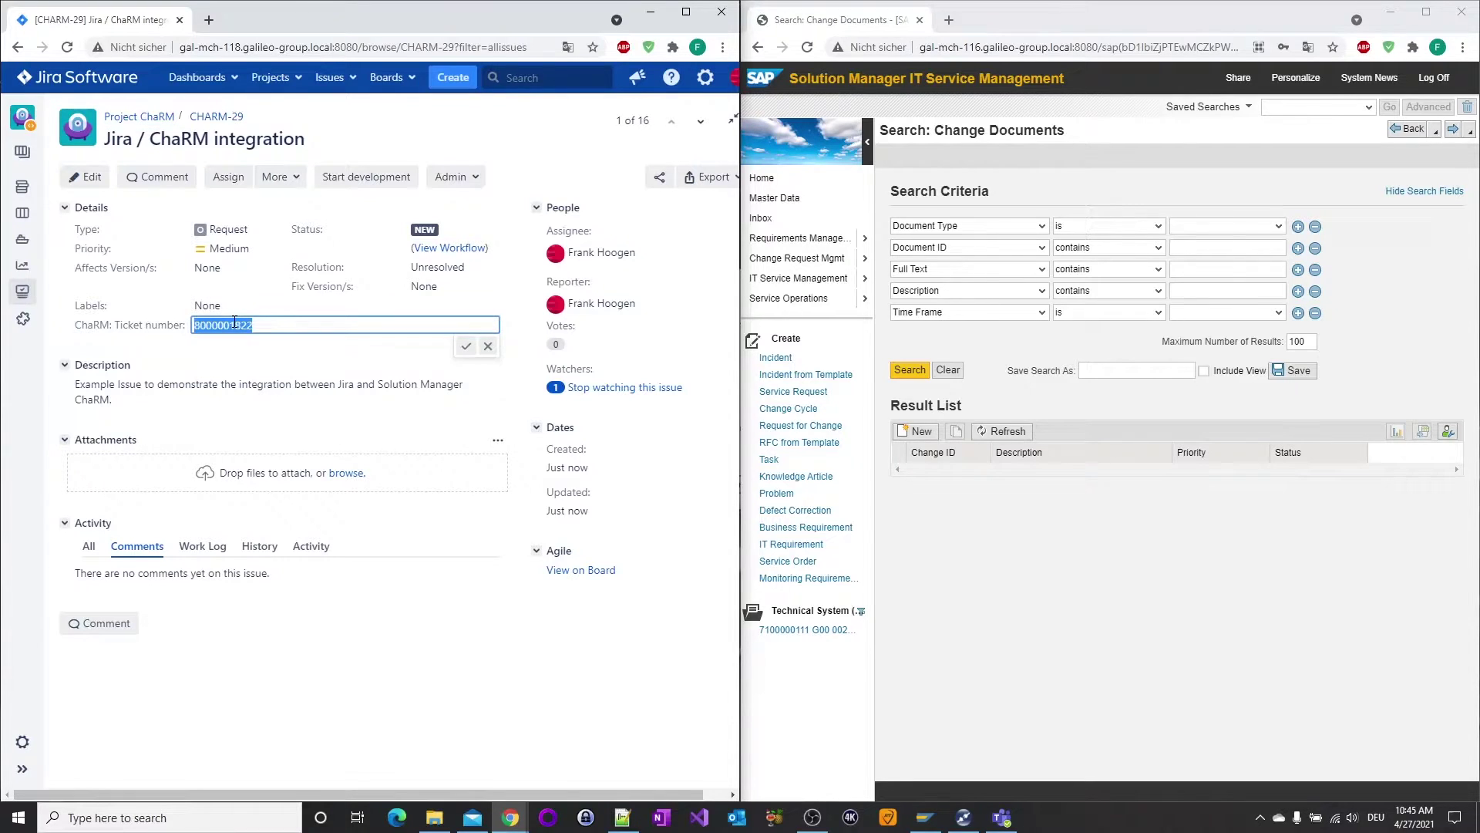
click(242, 354)
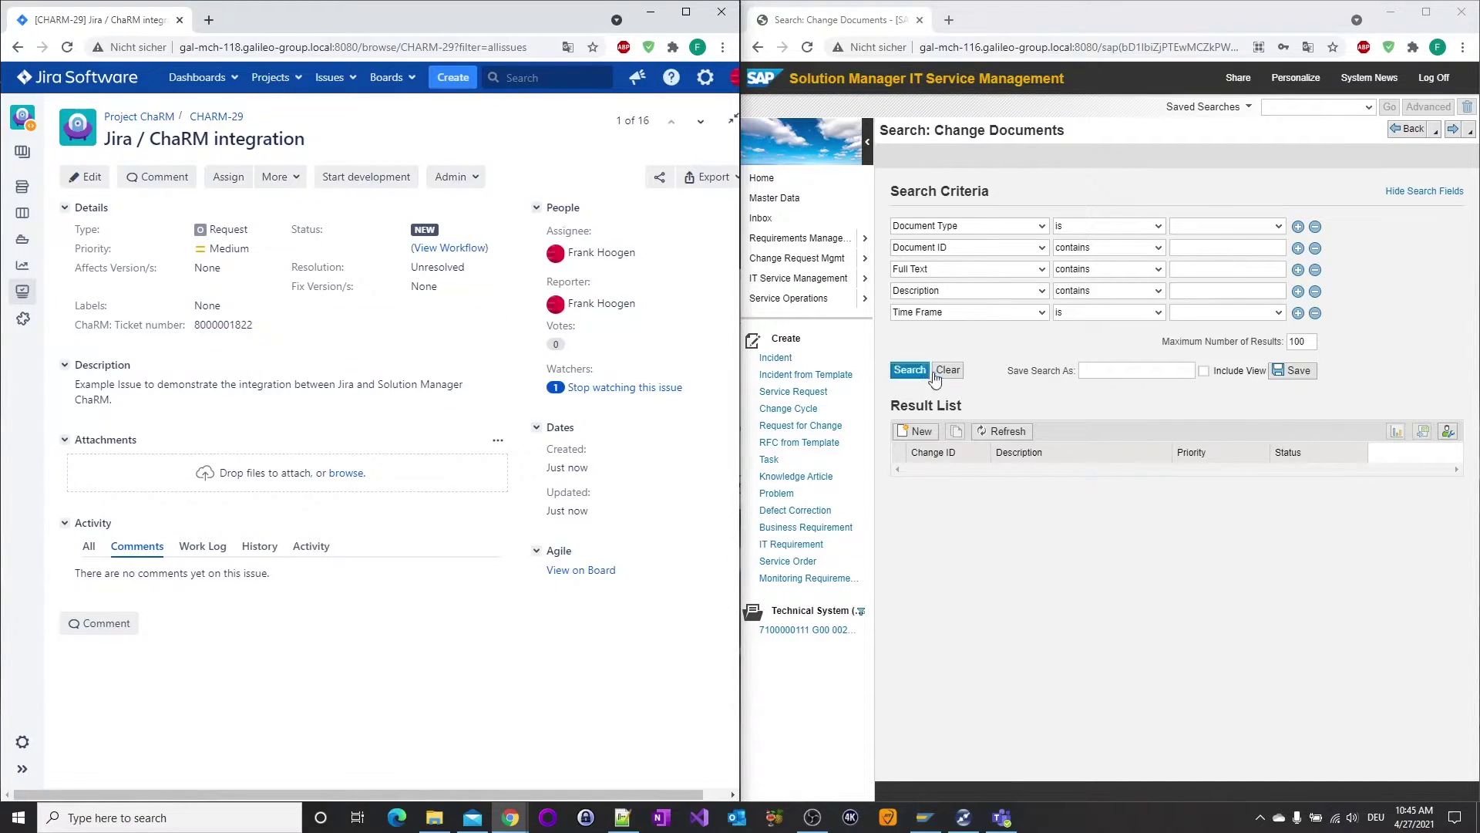
click(1198, 248)
key(ctrl+v)
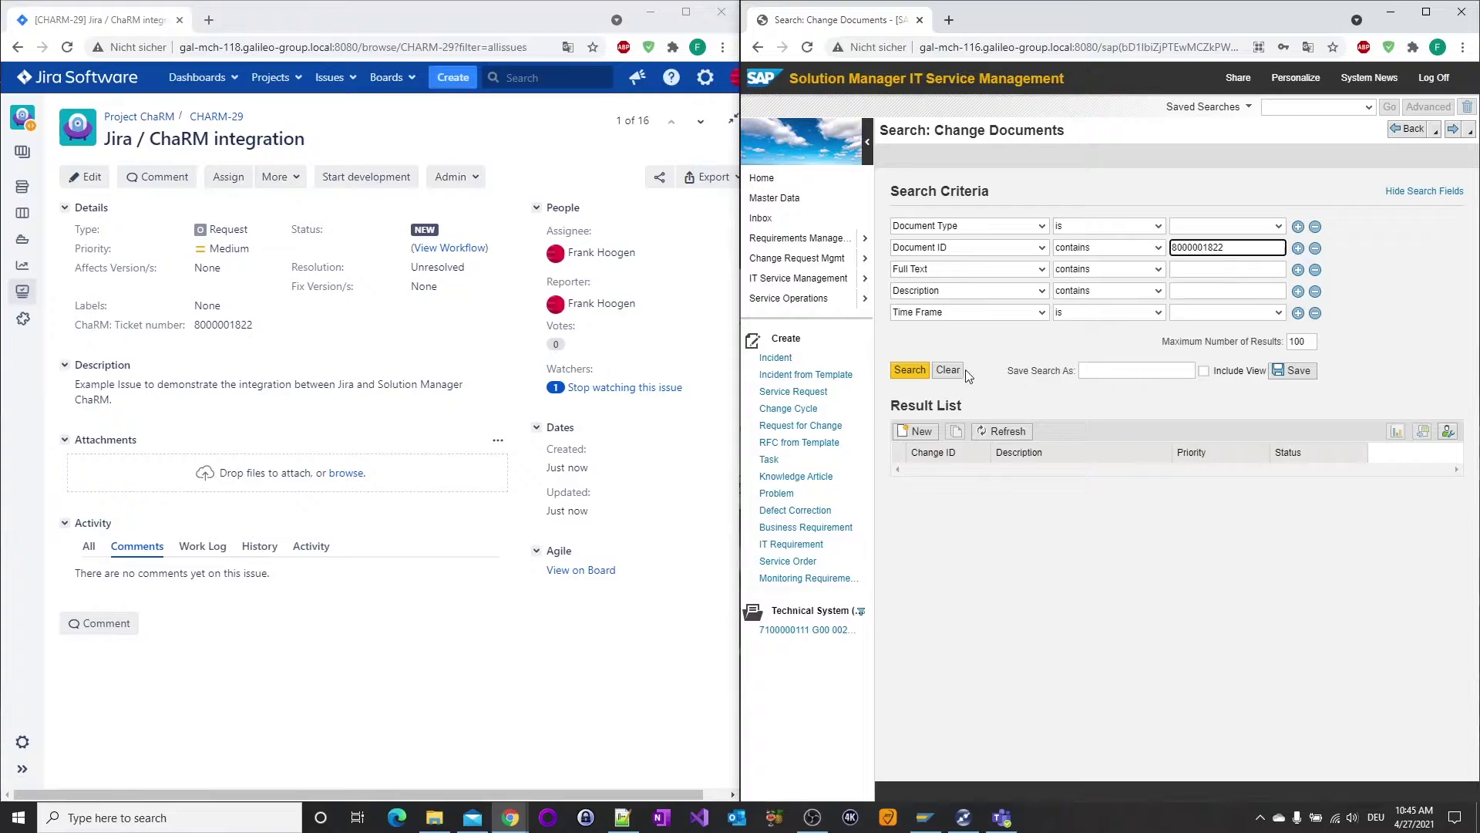
click(910, 371)
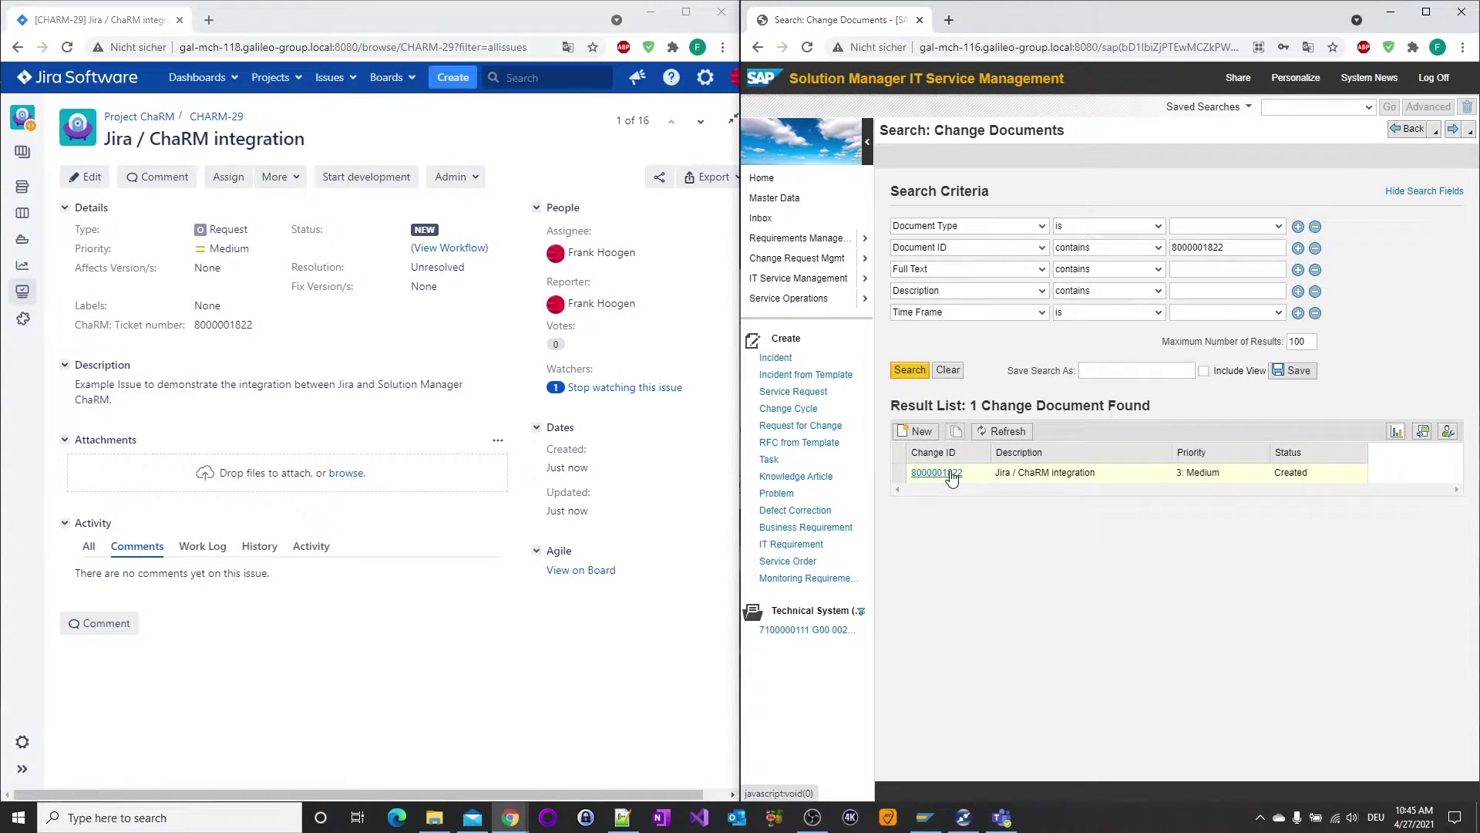
click(952, 471)
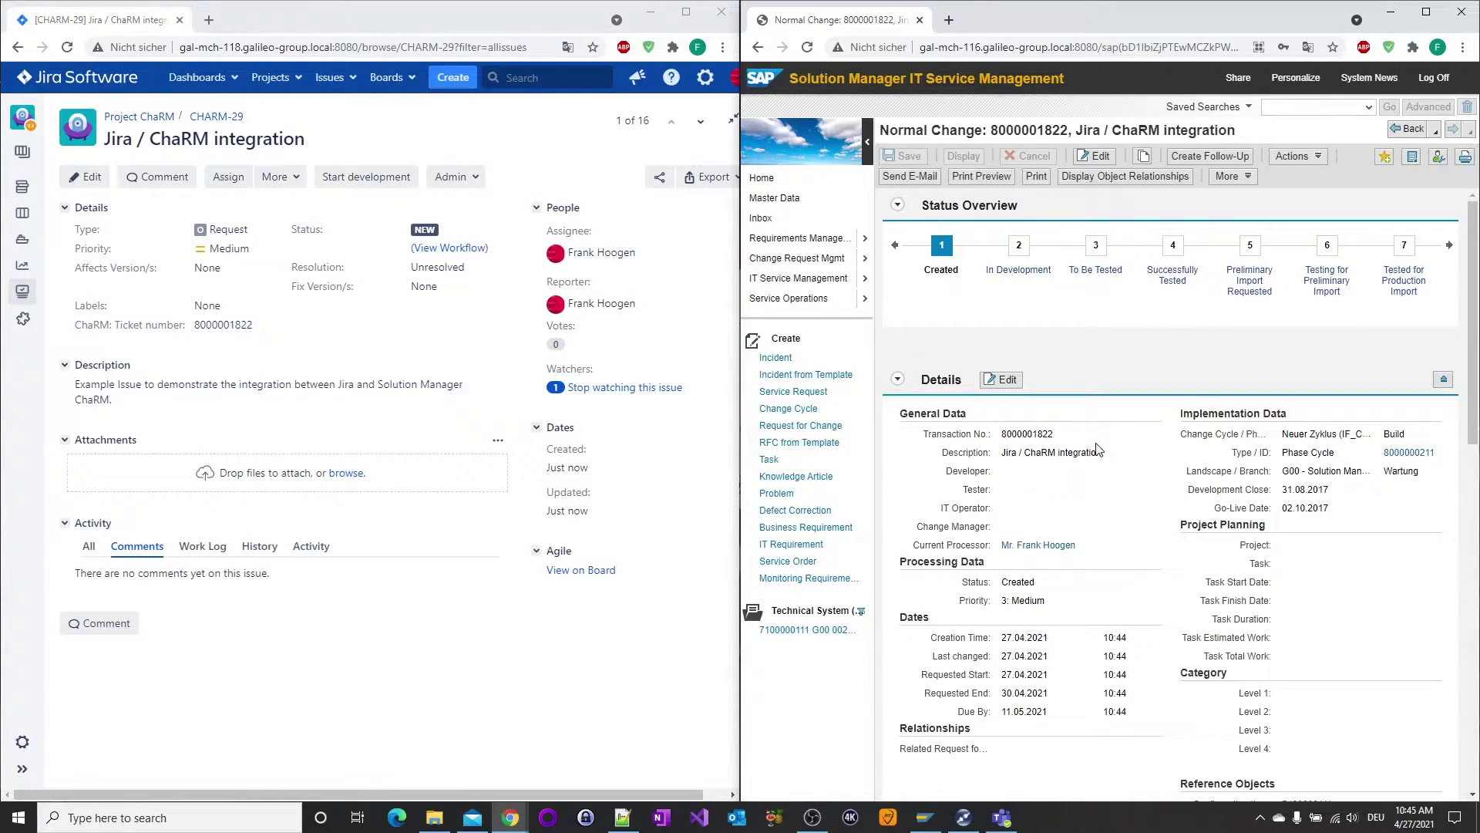
scroll(1148, 469, down, 1)
scroll(1149, 469, down, 5)
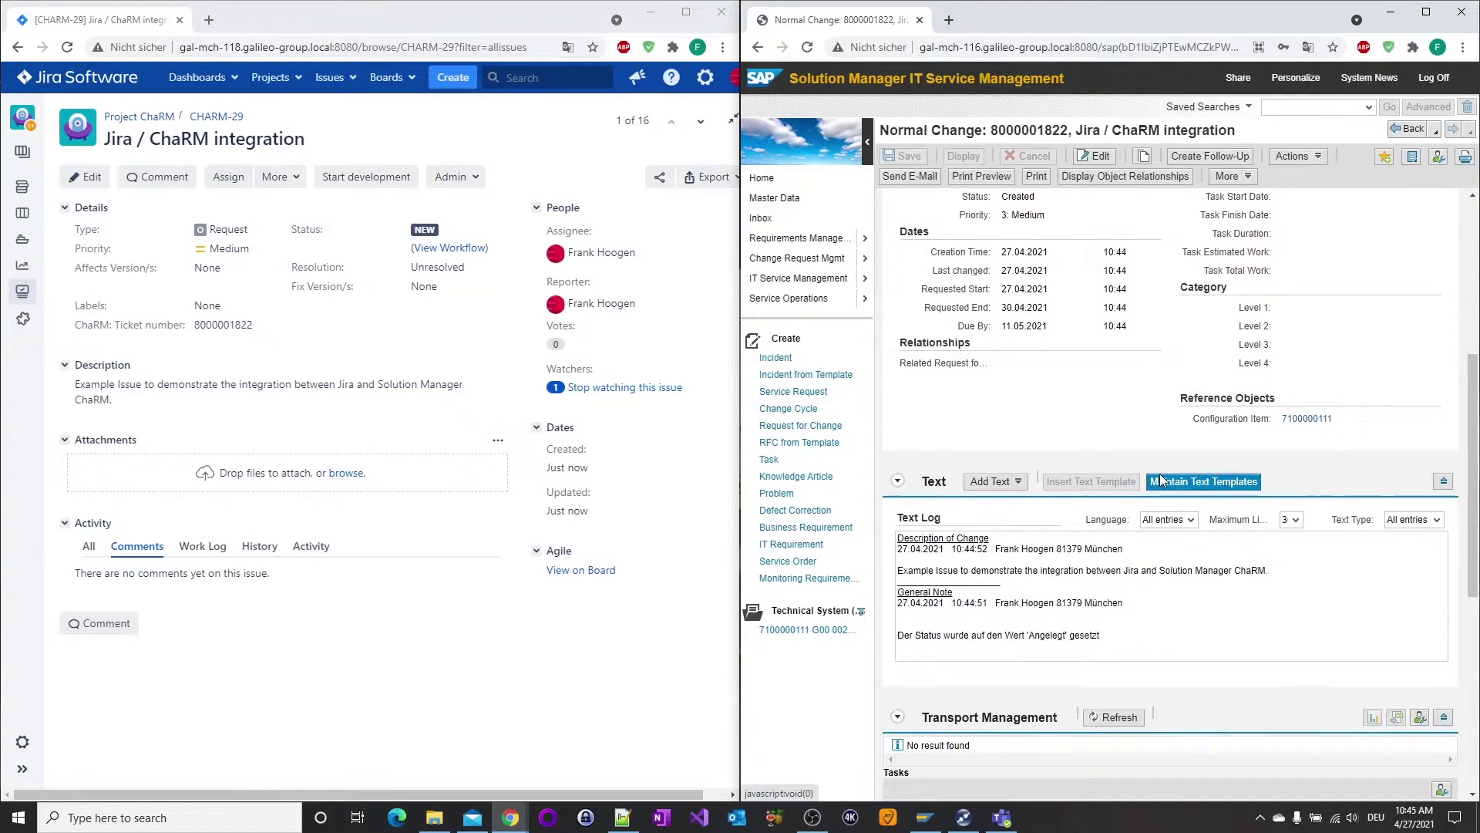
click(1161, 480)
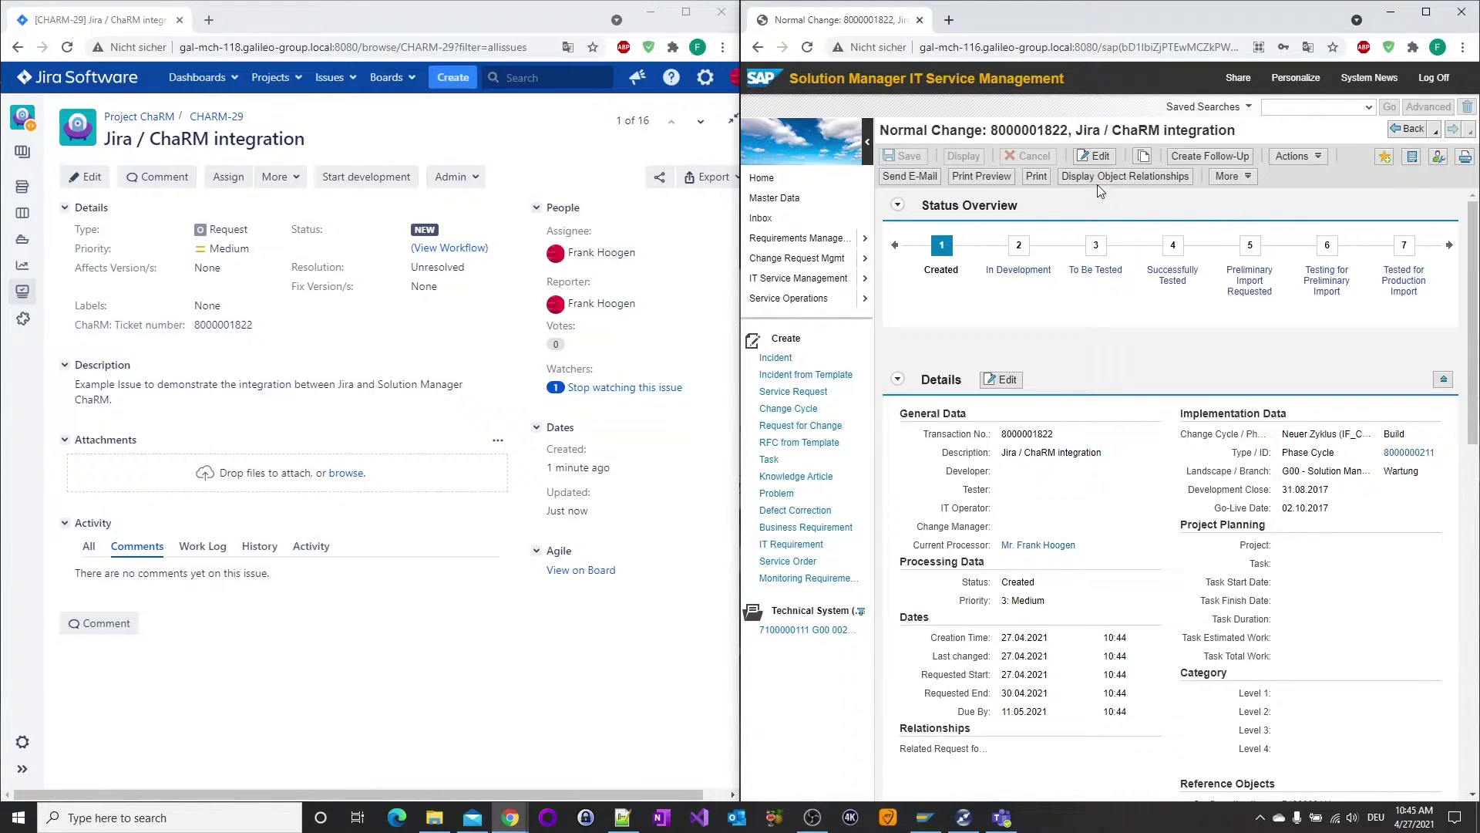
click(1104, 155)
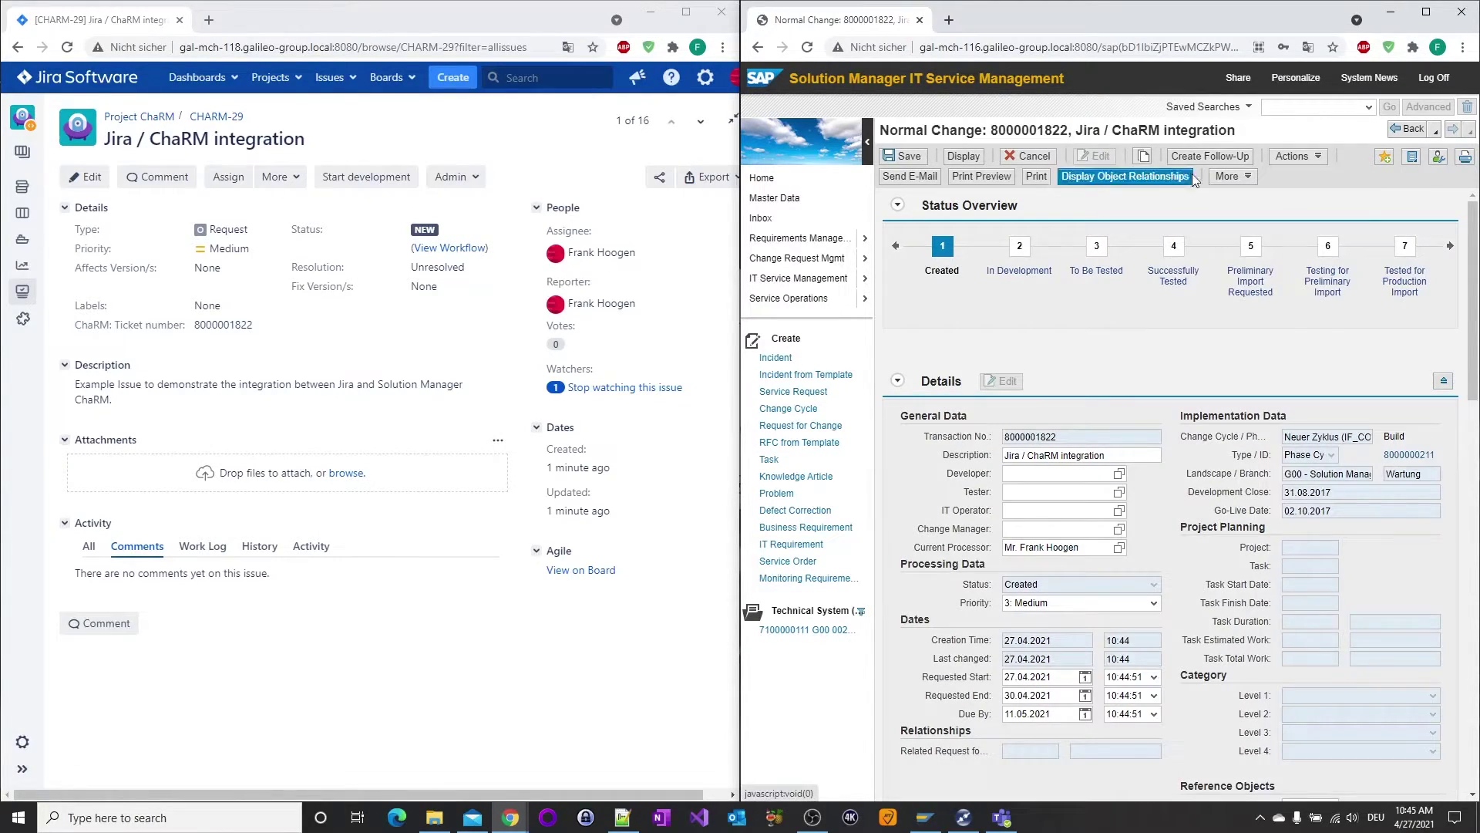
click(1303, 157)
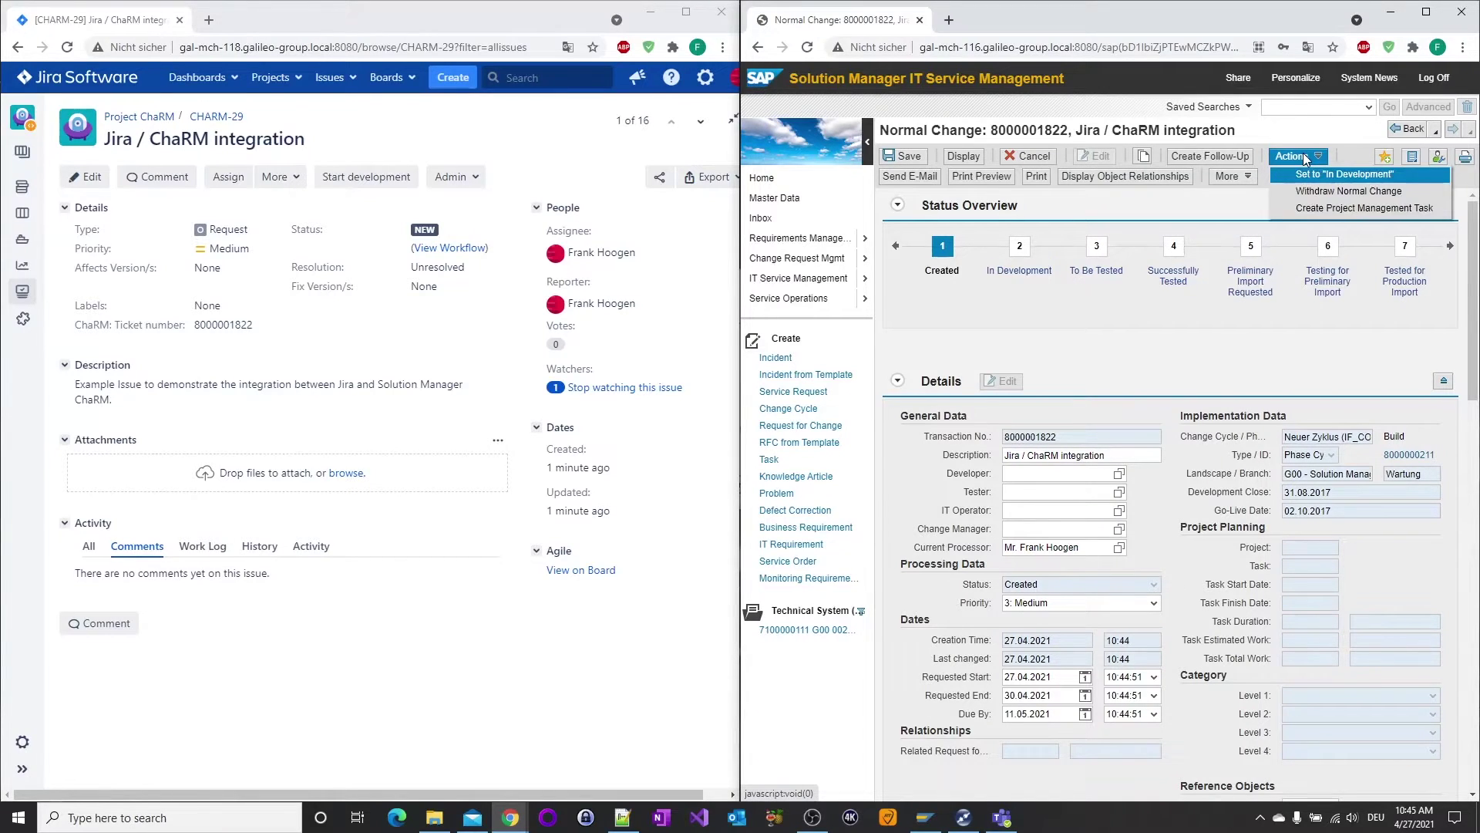
click(1302, 173)
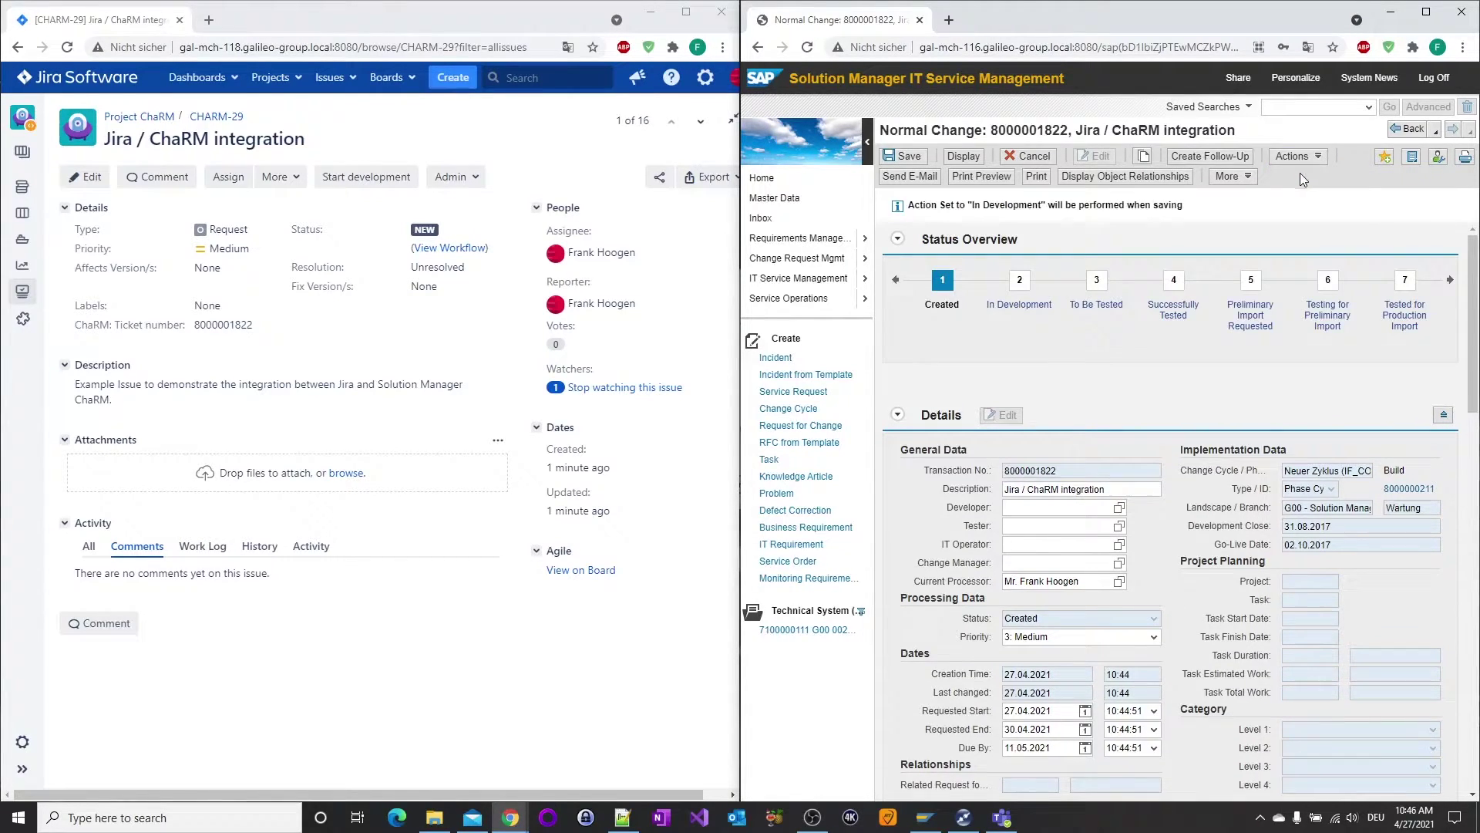
click(909, 157)
click(953, 157)
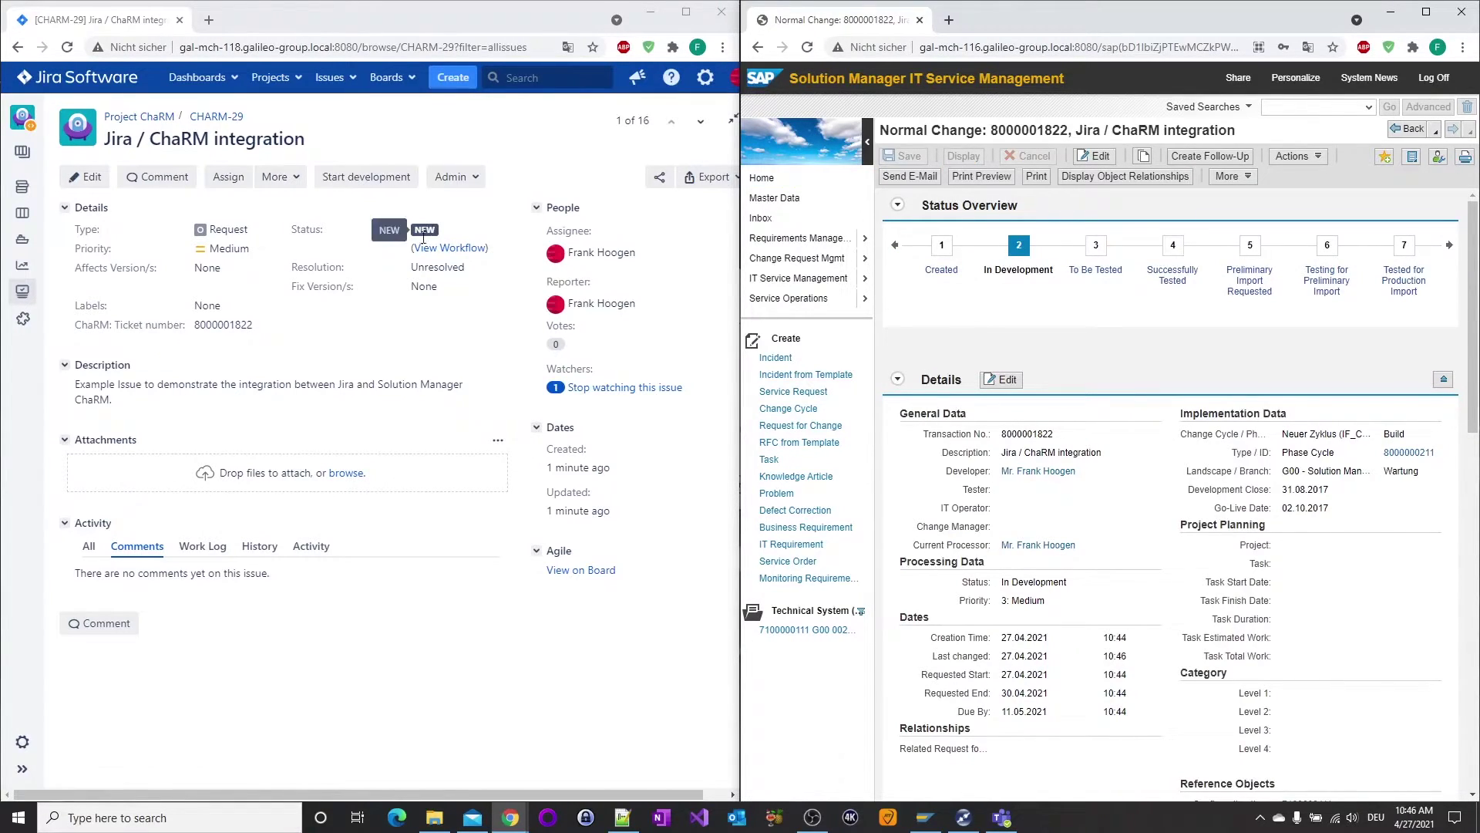
click(67, 47)
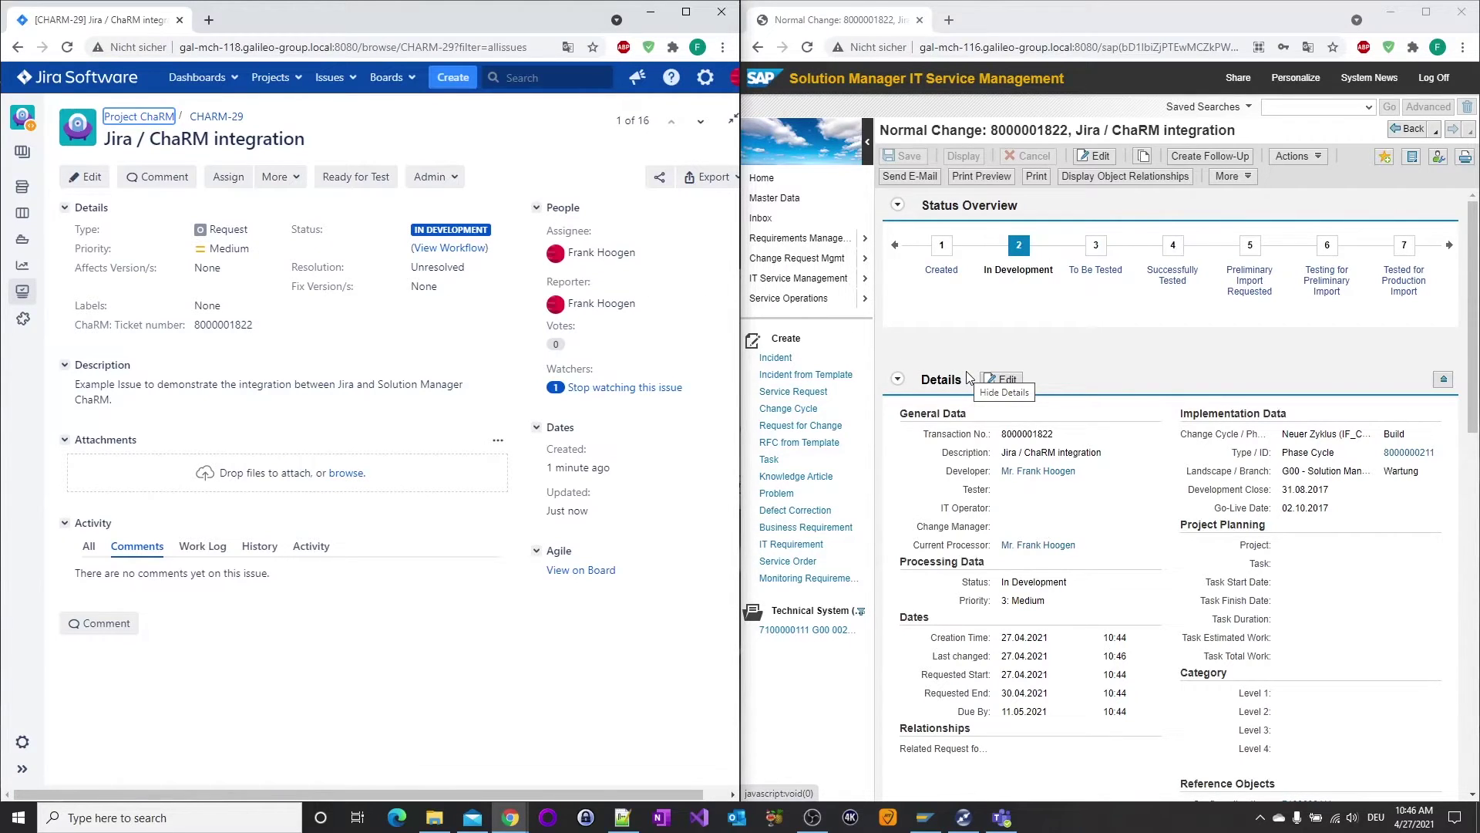
- Create transport requests G00K900749 and G00K900751 from the owner's task, save, and check they appear on CHARM-29
click(1098, 157)
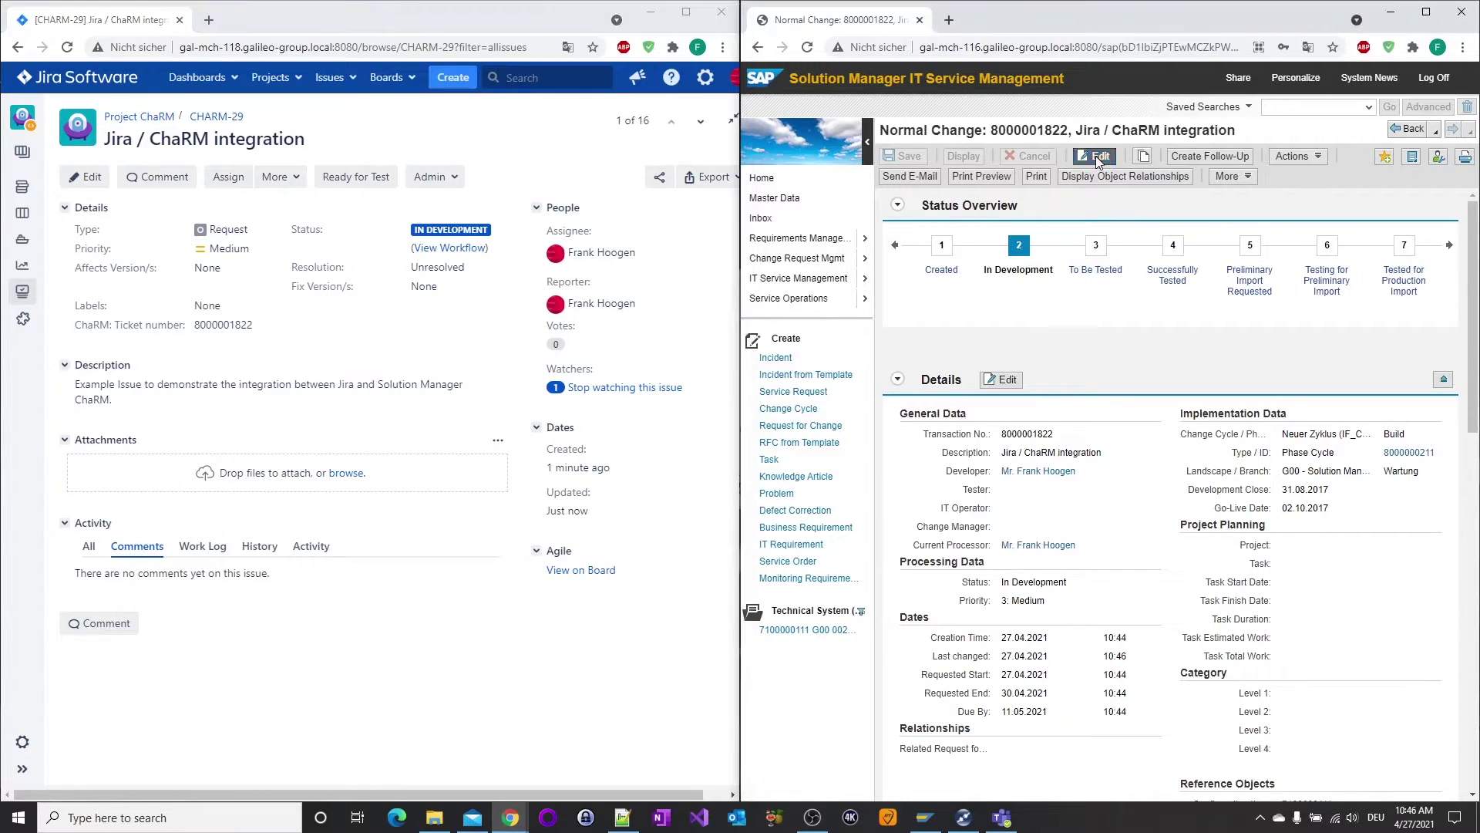
scroll(1113, 308, down, 12)
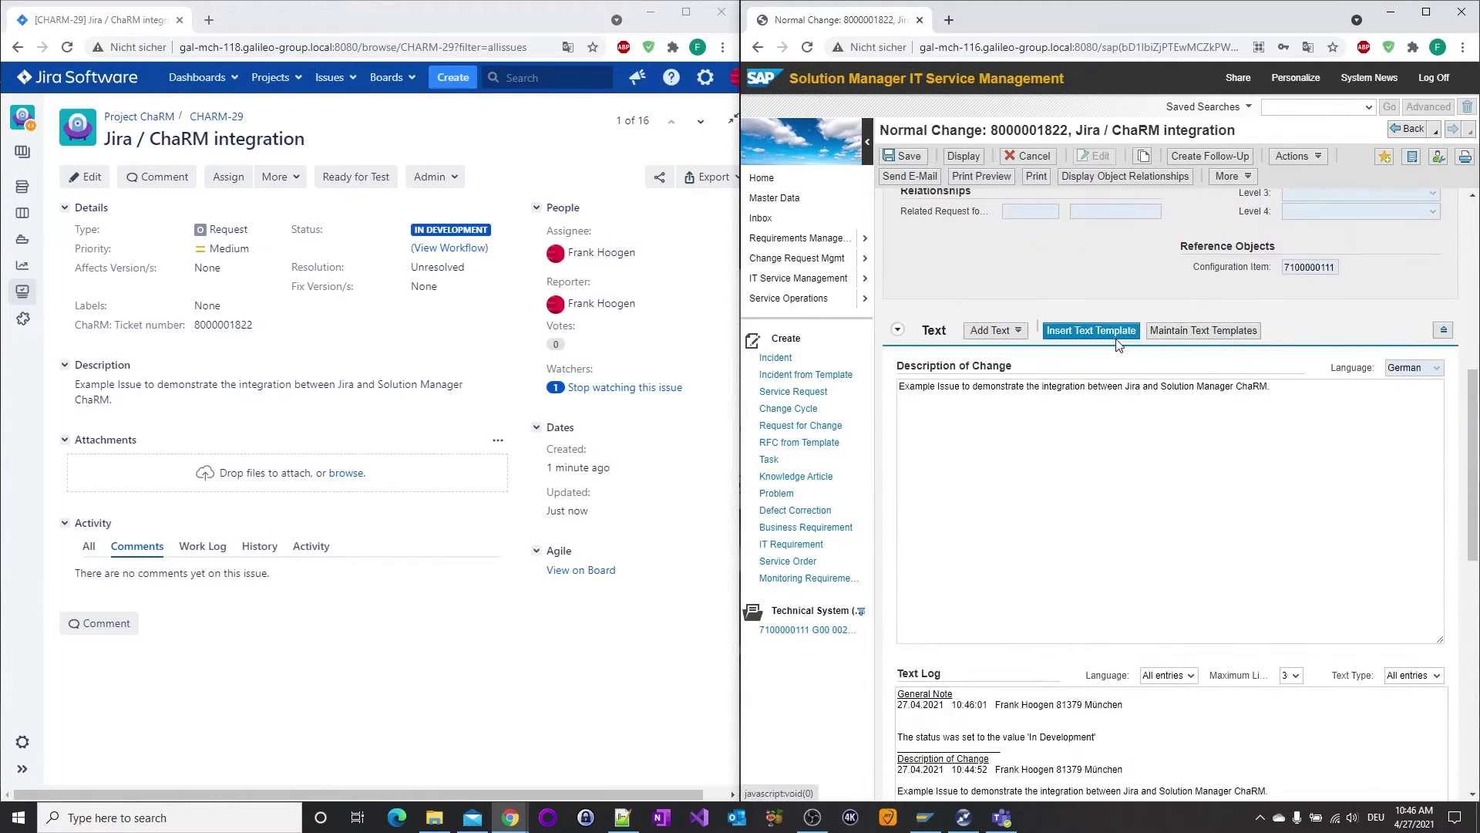
scroll(1120, 351, down, 1)
click(1126, 408)
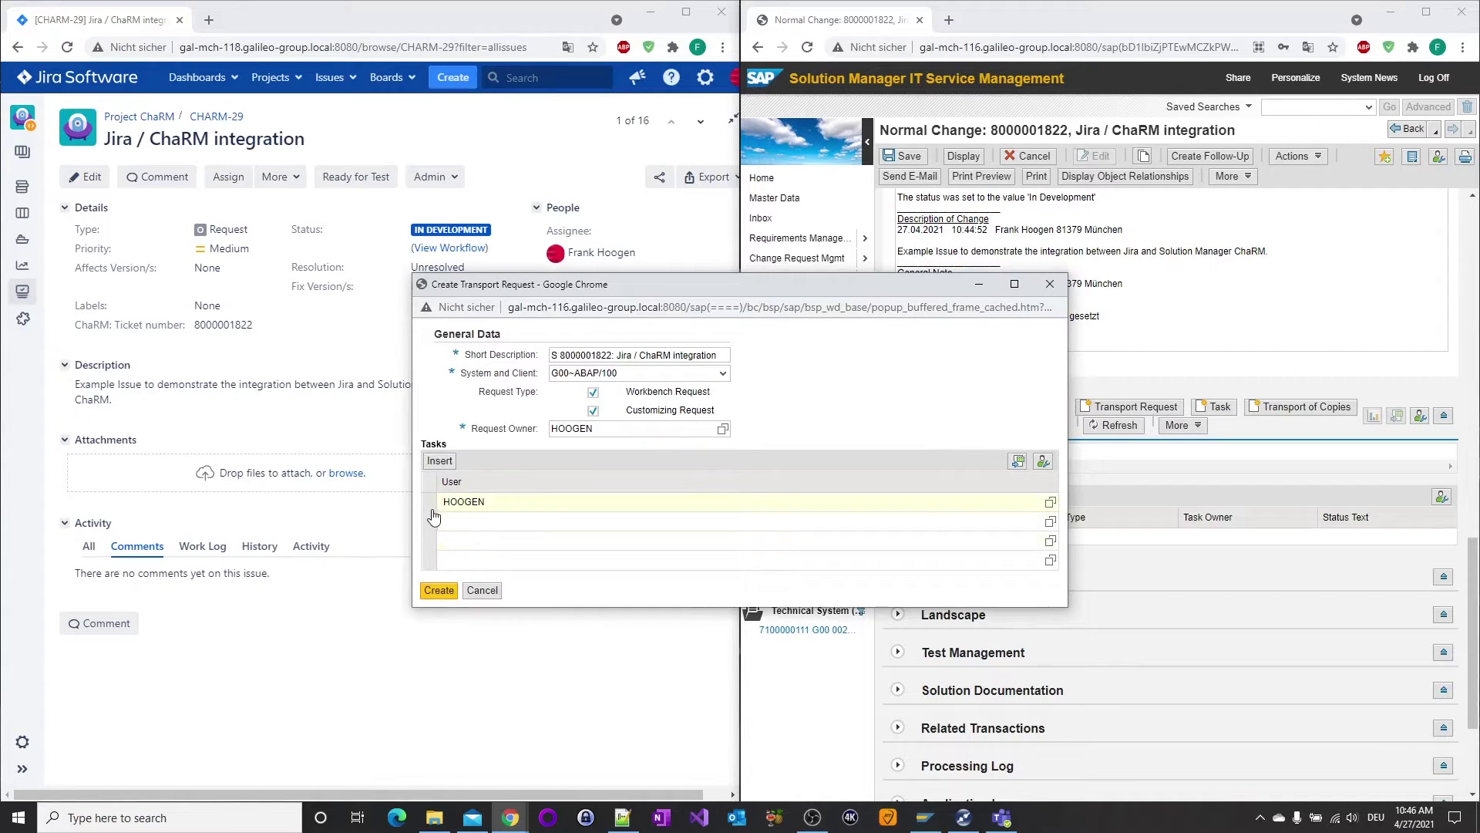
click(429, 505)
click(438, 590)
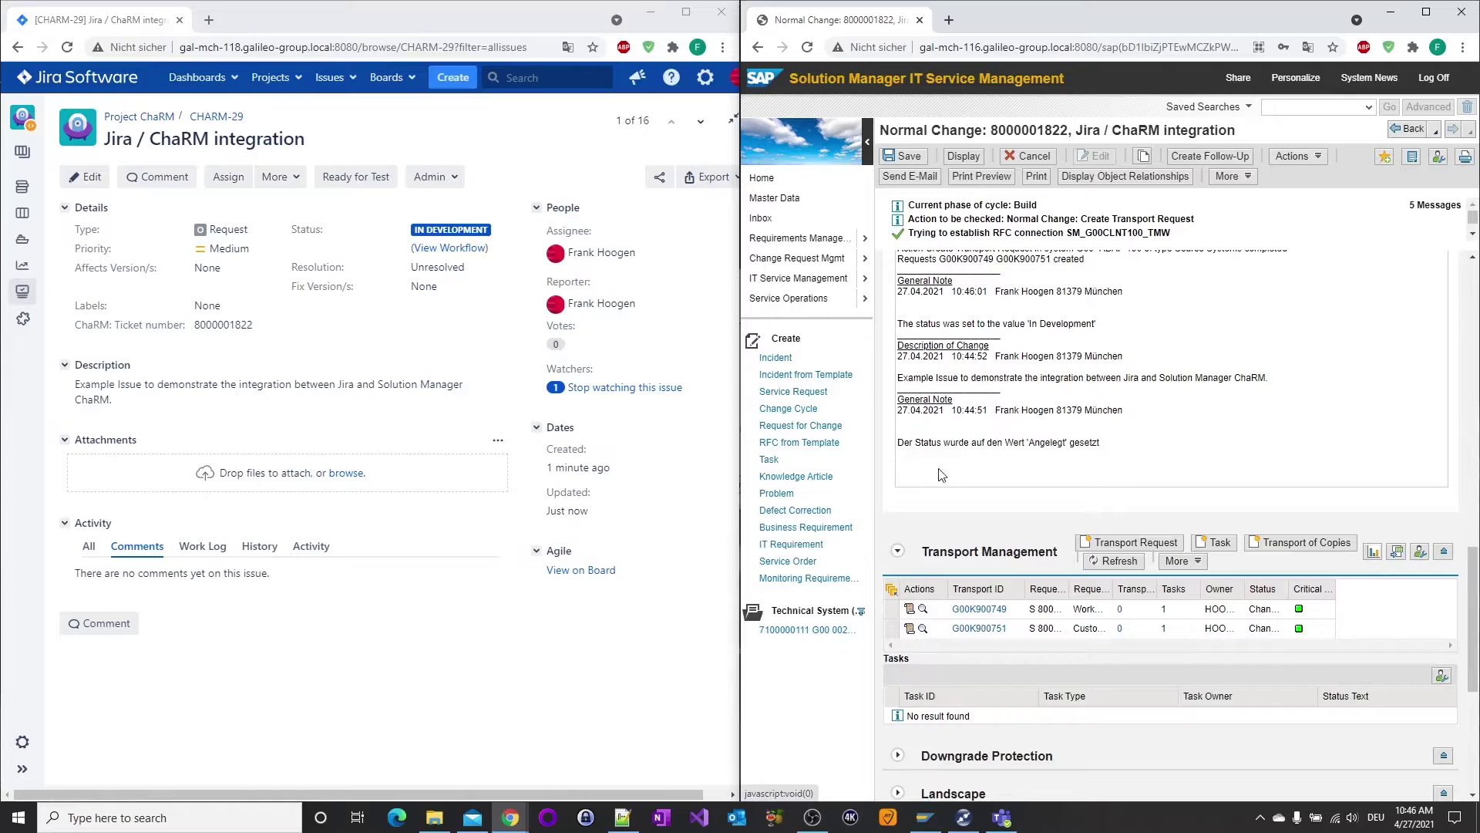
click(958, 159)
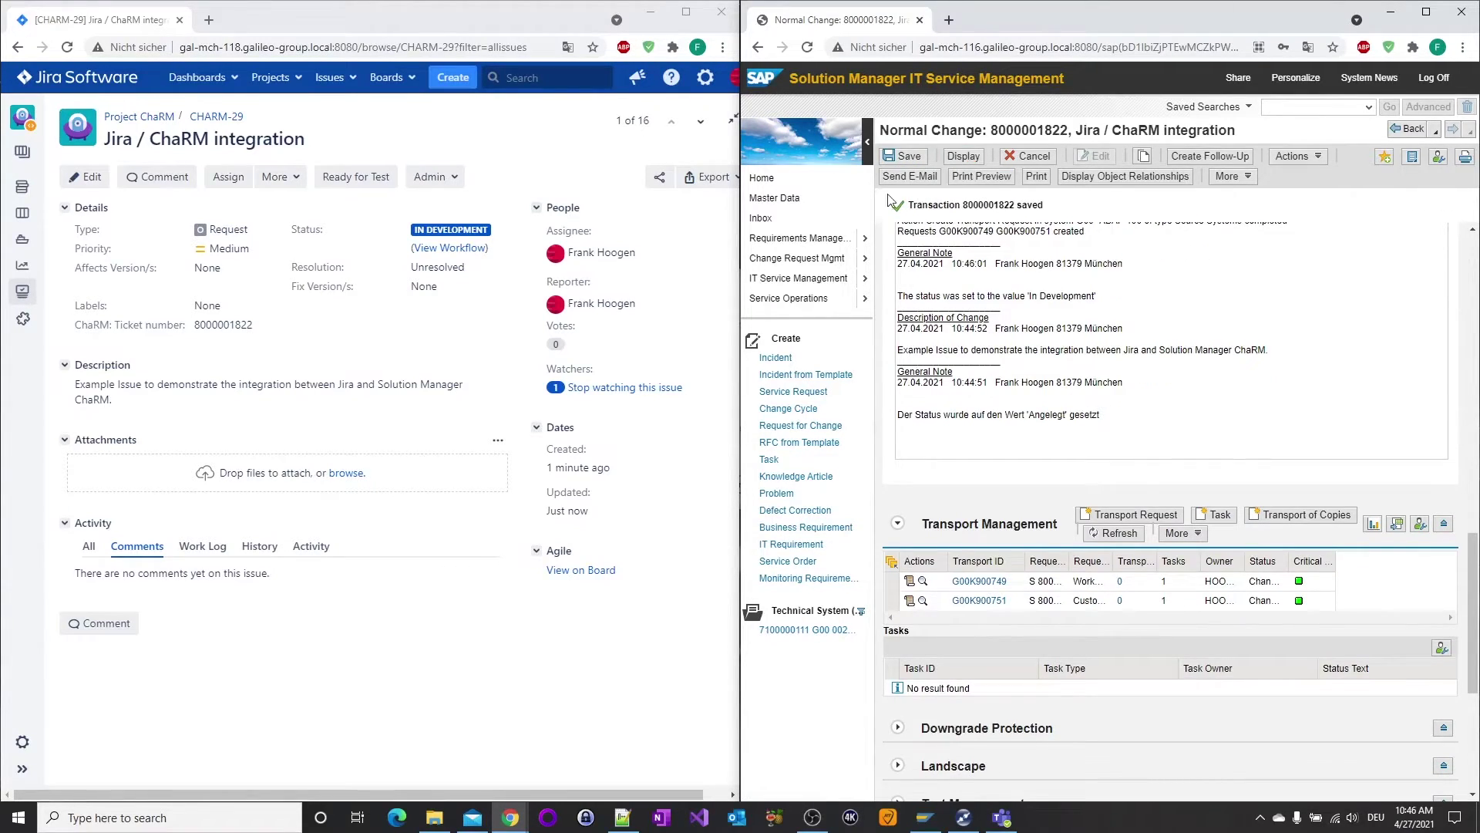
click(67, 47)
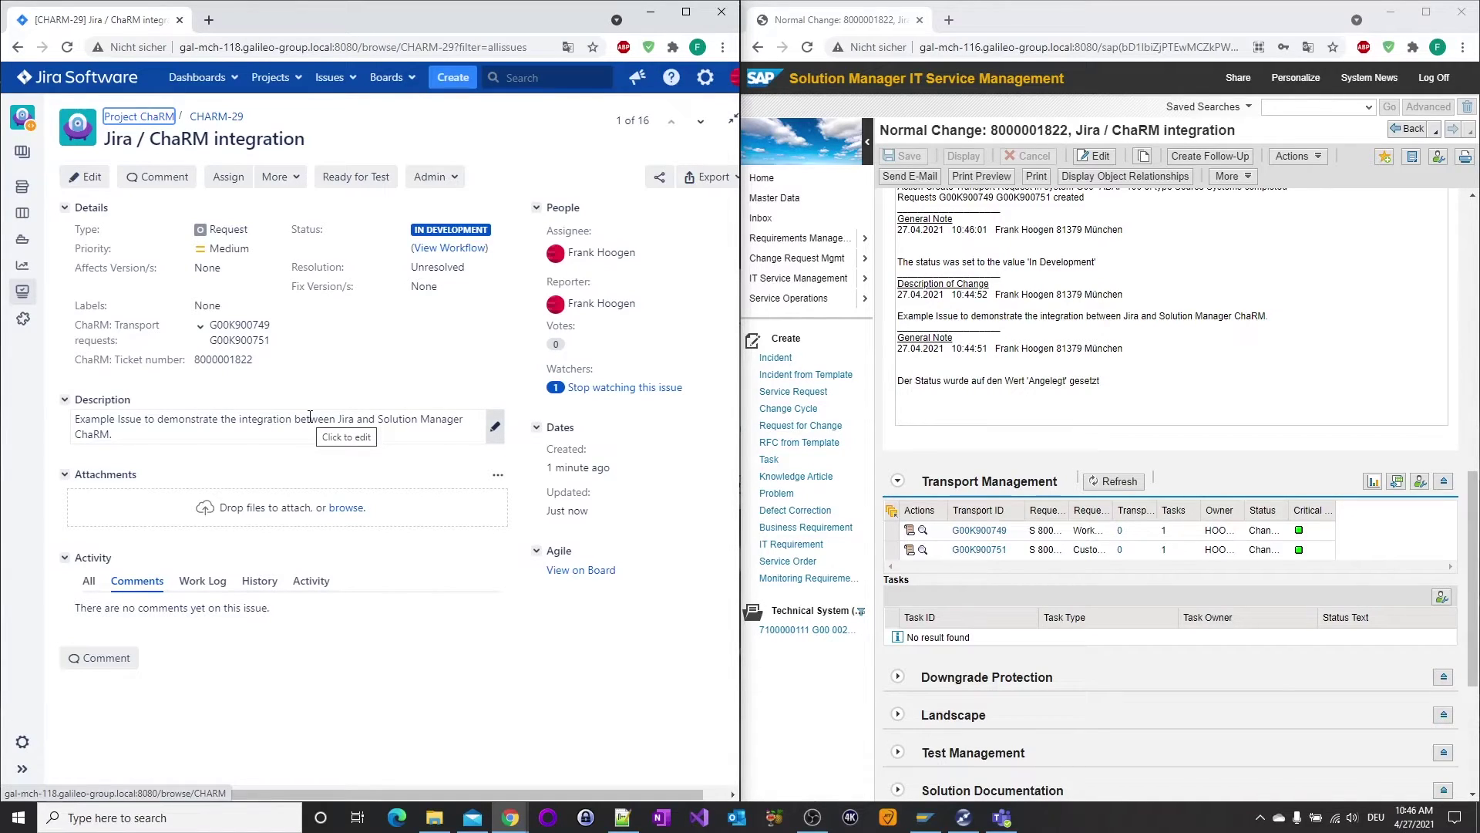
click(1100, 158)
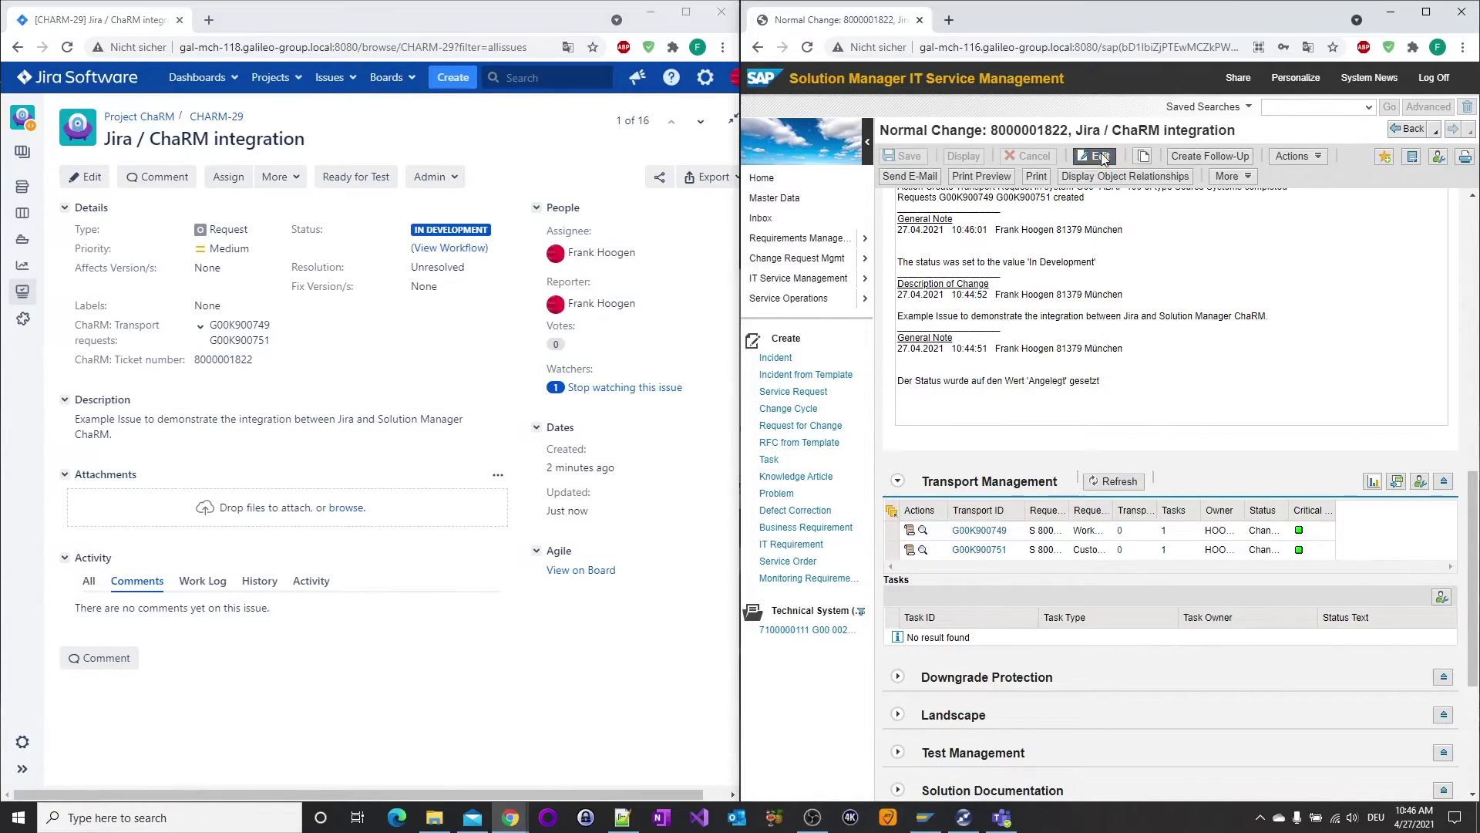
click(894, 554)
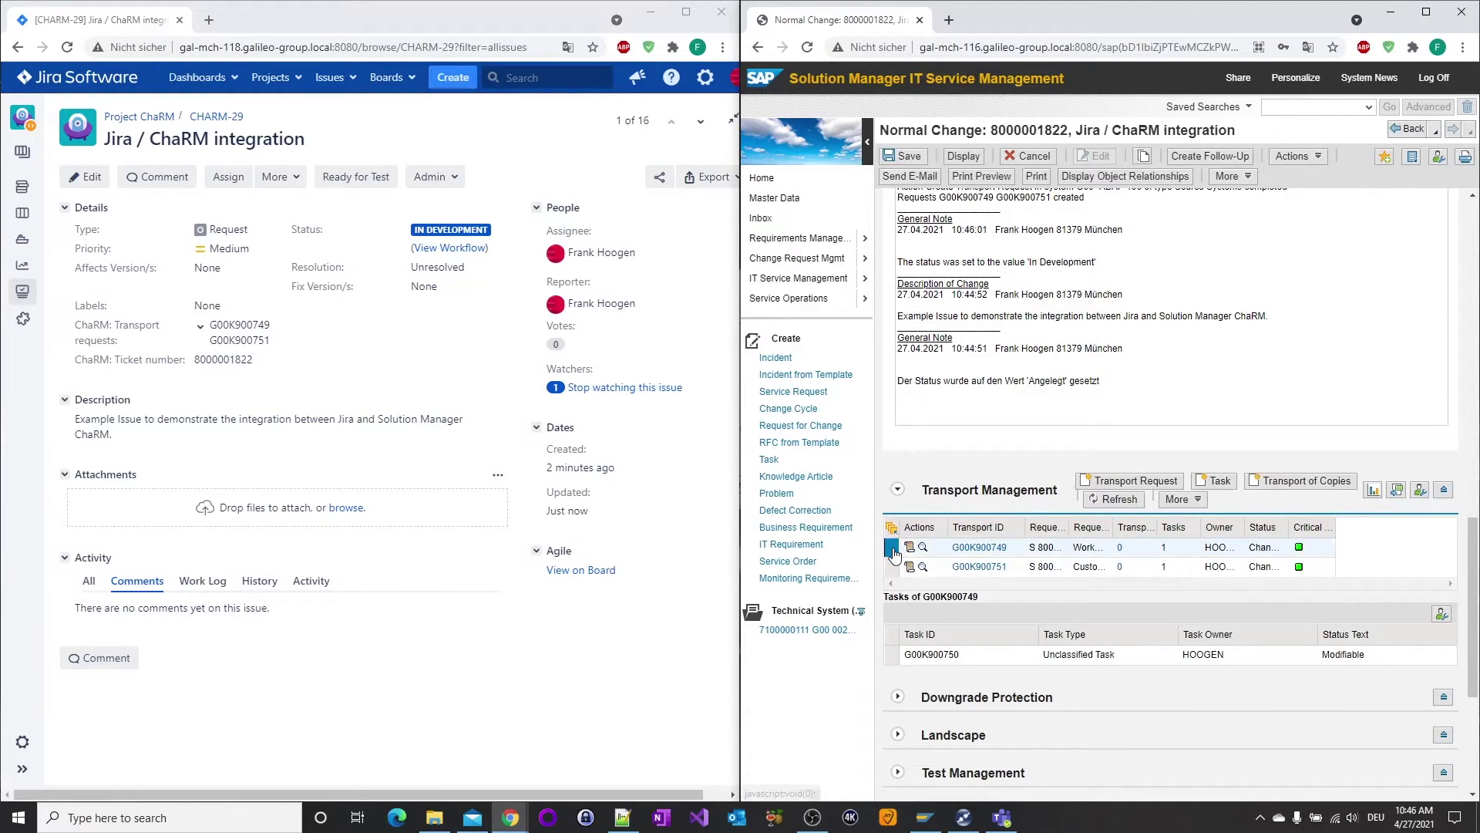
click(1167, 503)
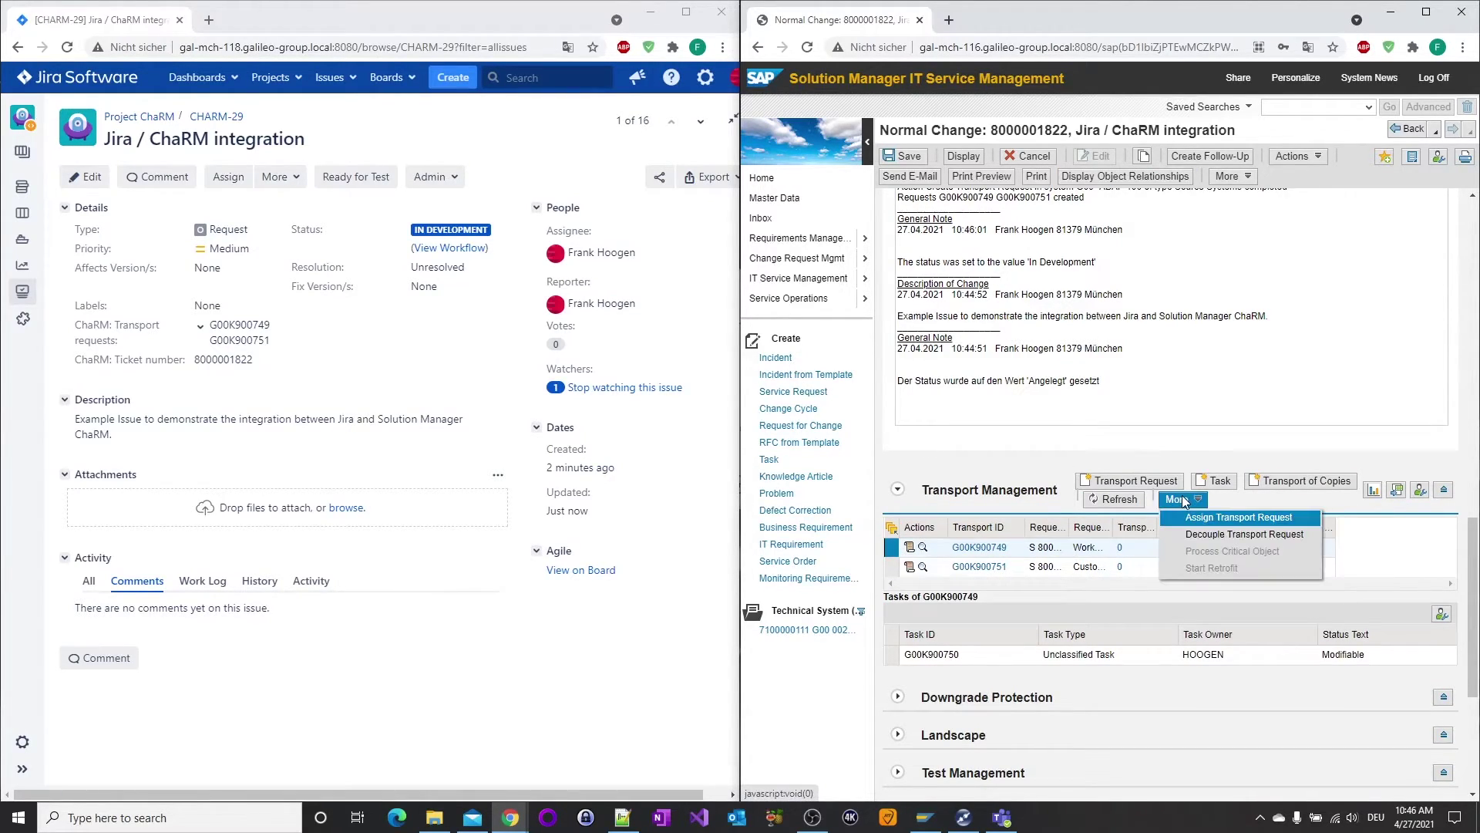
click(1192, 536)
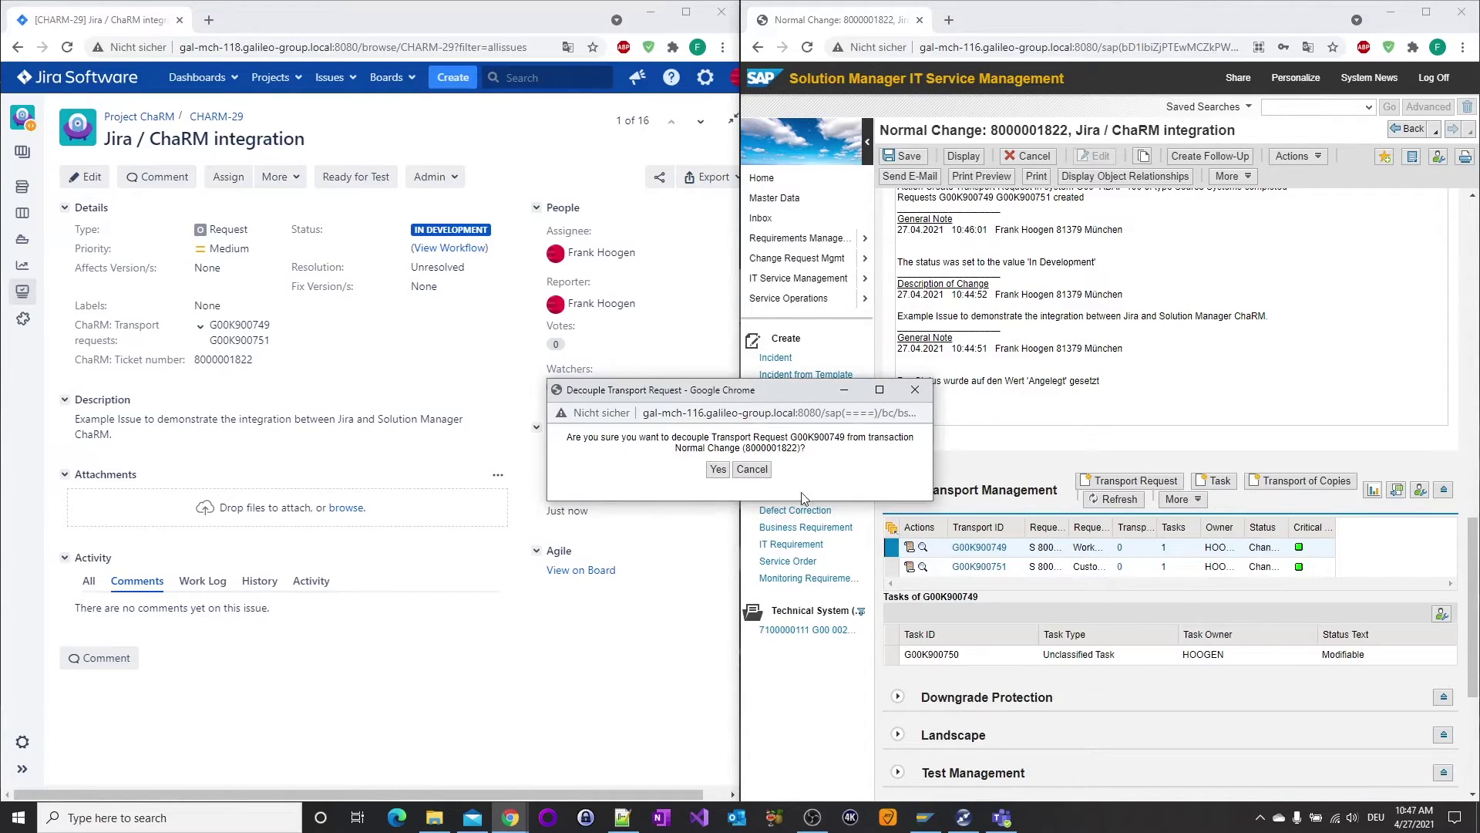
click(718, 473)
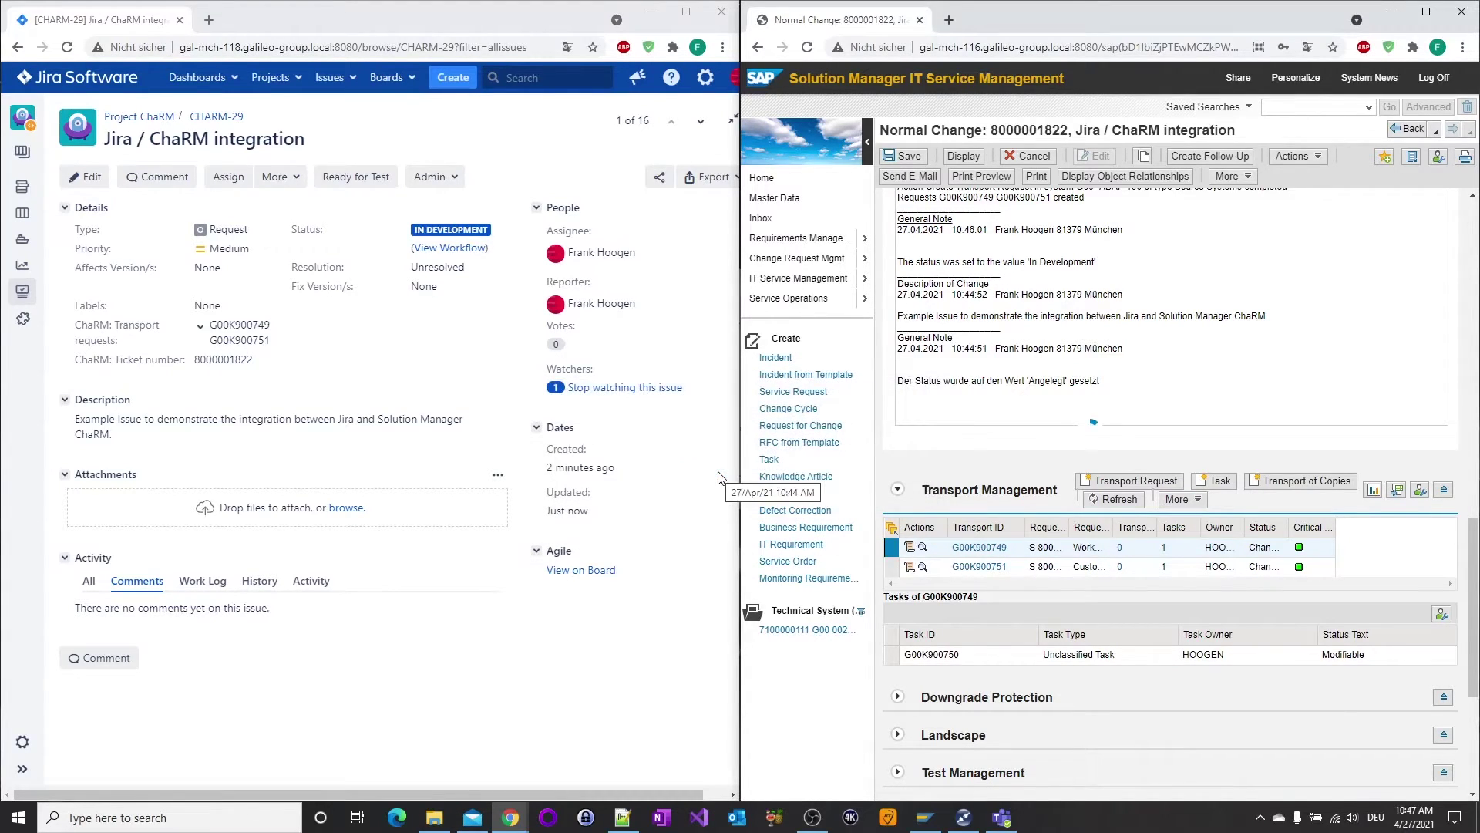
click(961, 159)
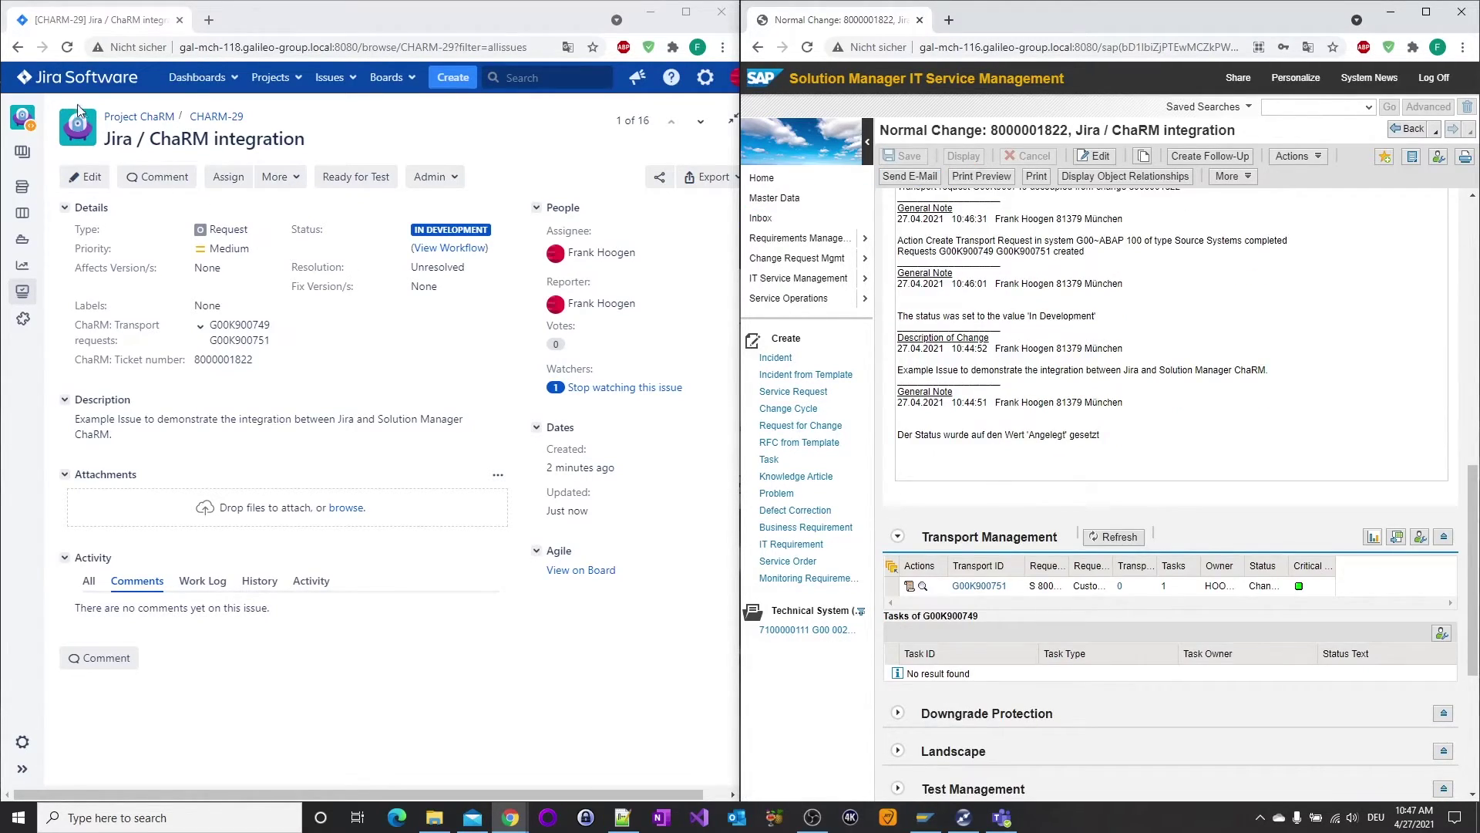
click(66, 49)
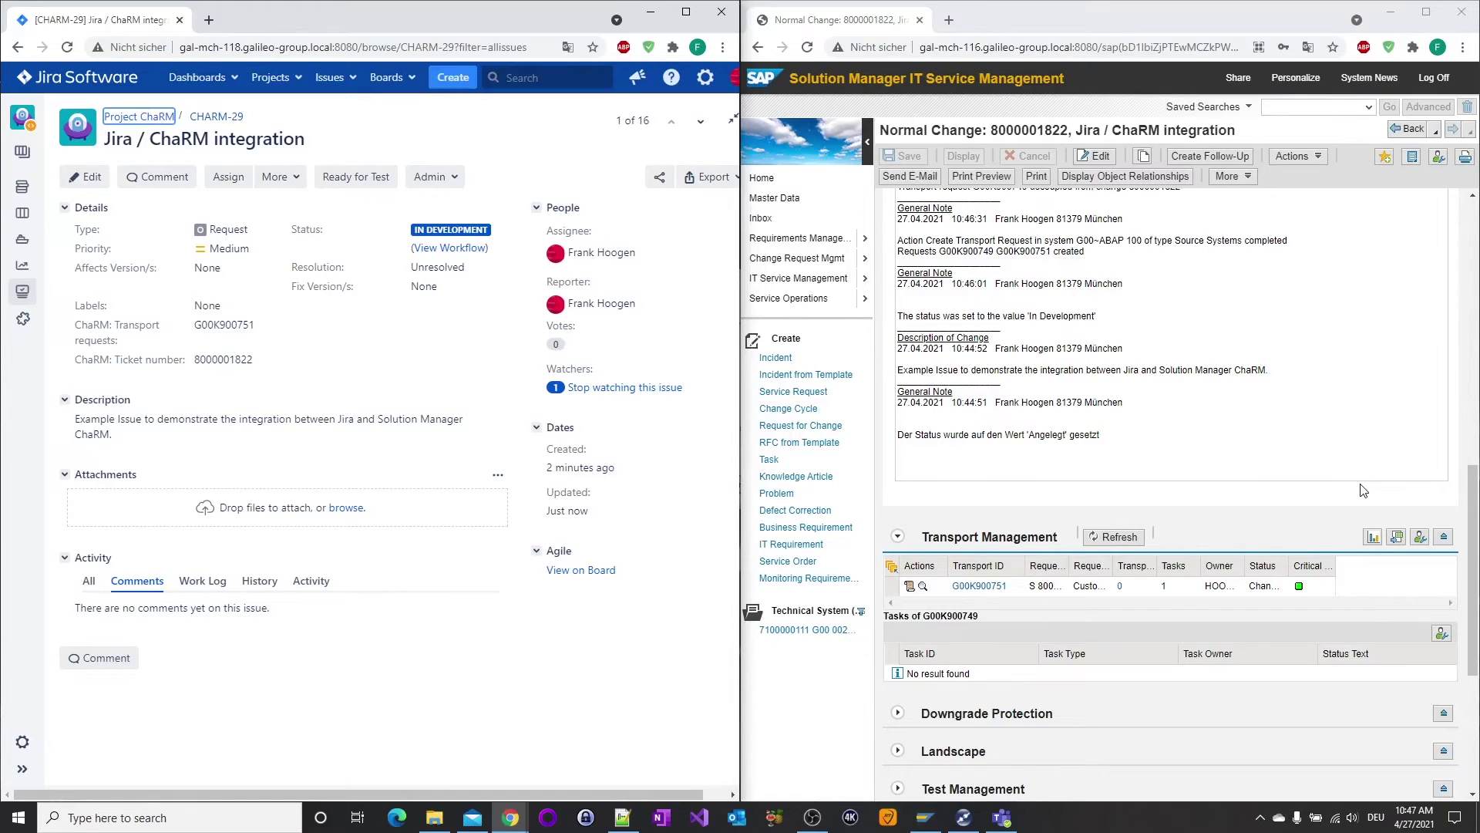
scroll(1363, 490, up, 15)
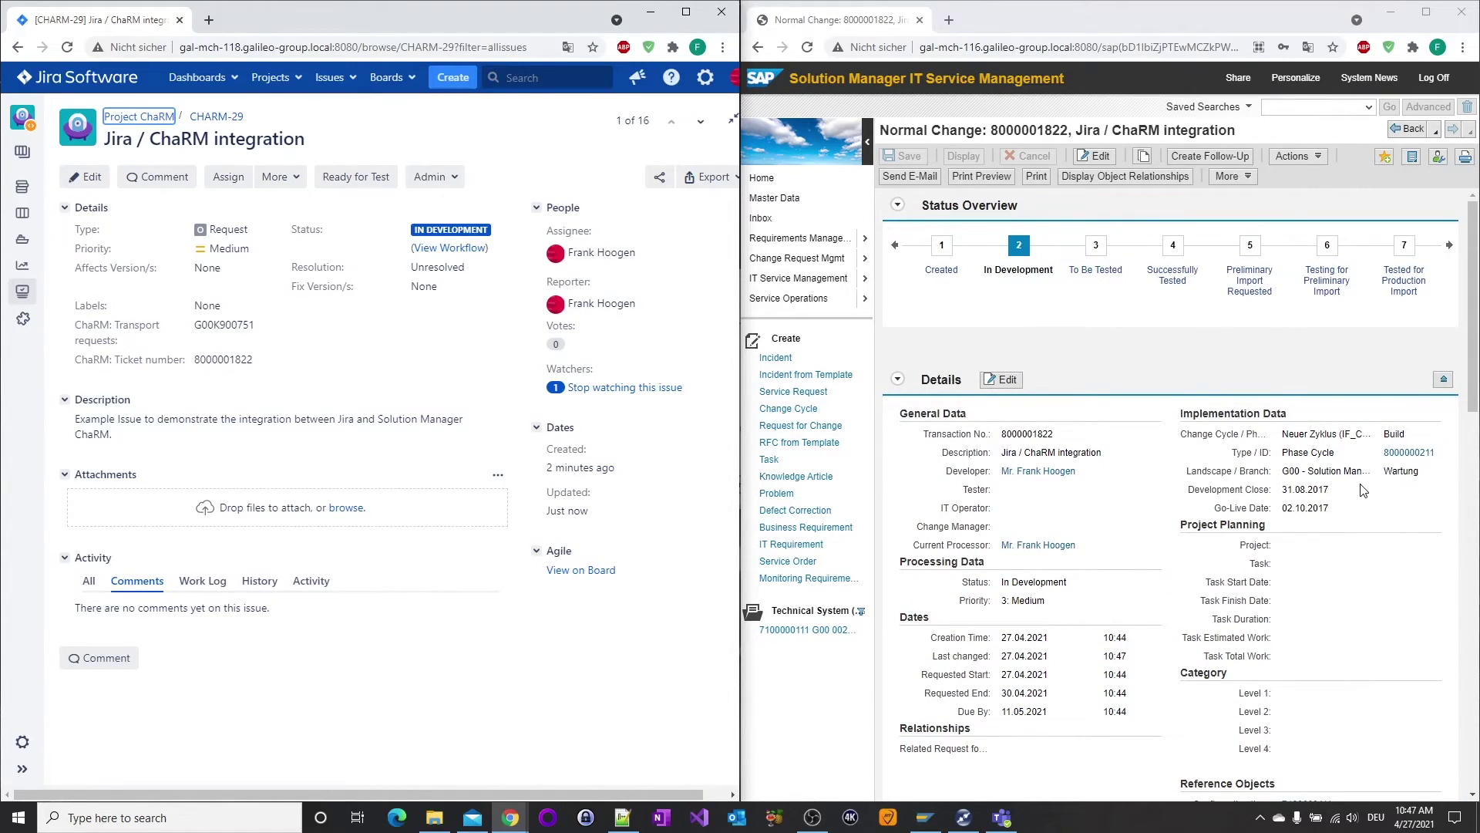